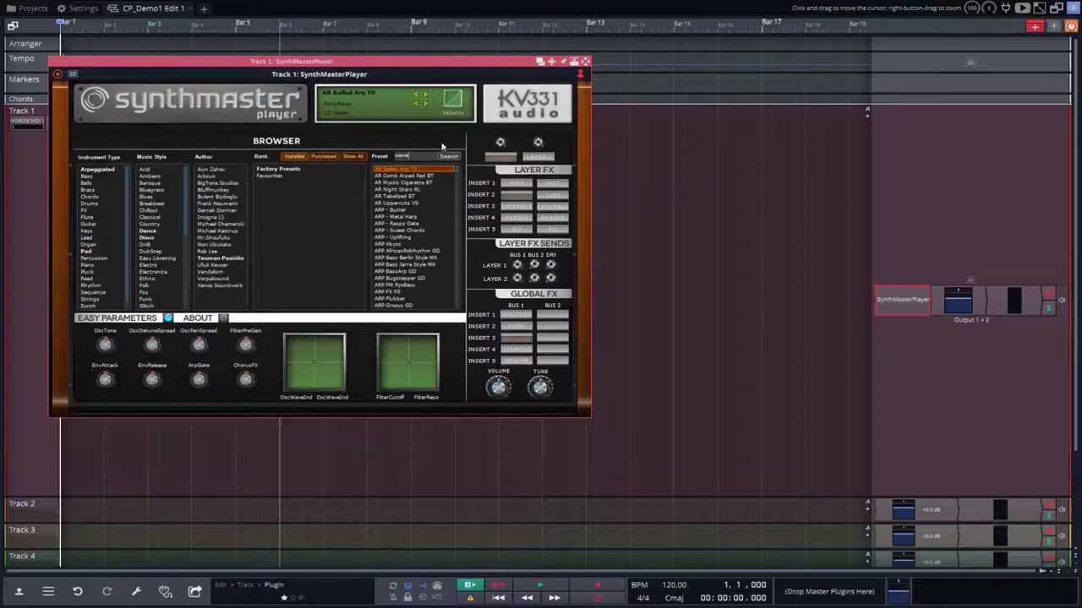
- Close the SynthMaster Player window, then reposition and shrink the ChordPak-Pro file manager window so the arrangement stays accessible
left_click(585, 61)
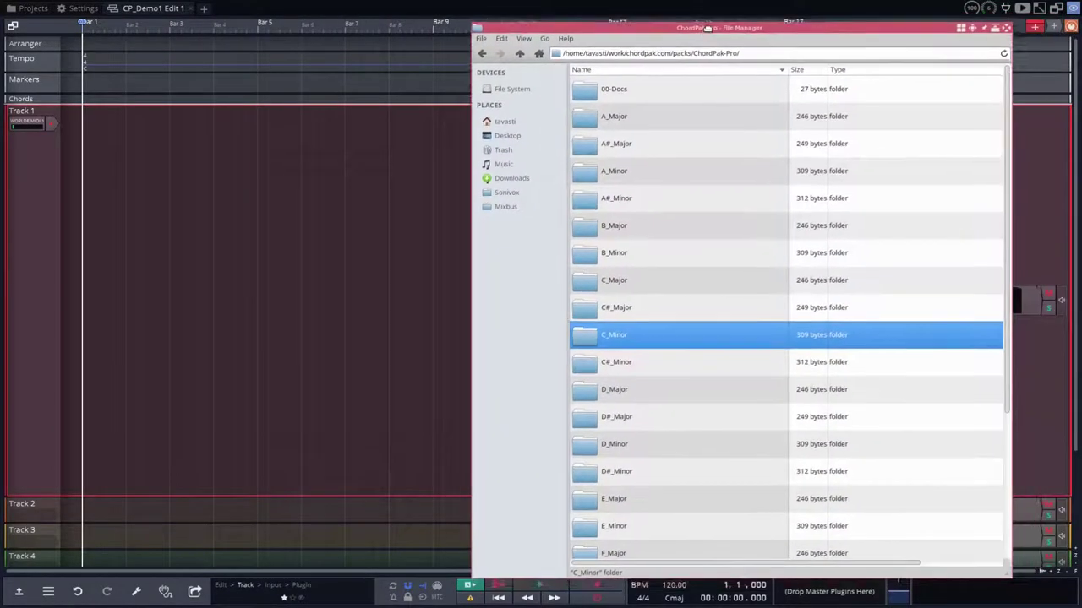
left_click_drag(708, 27, 719, 39)
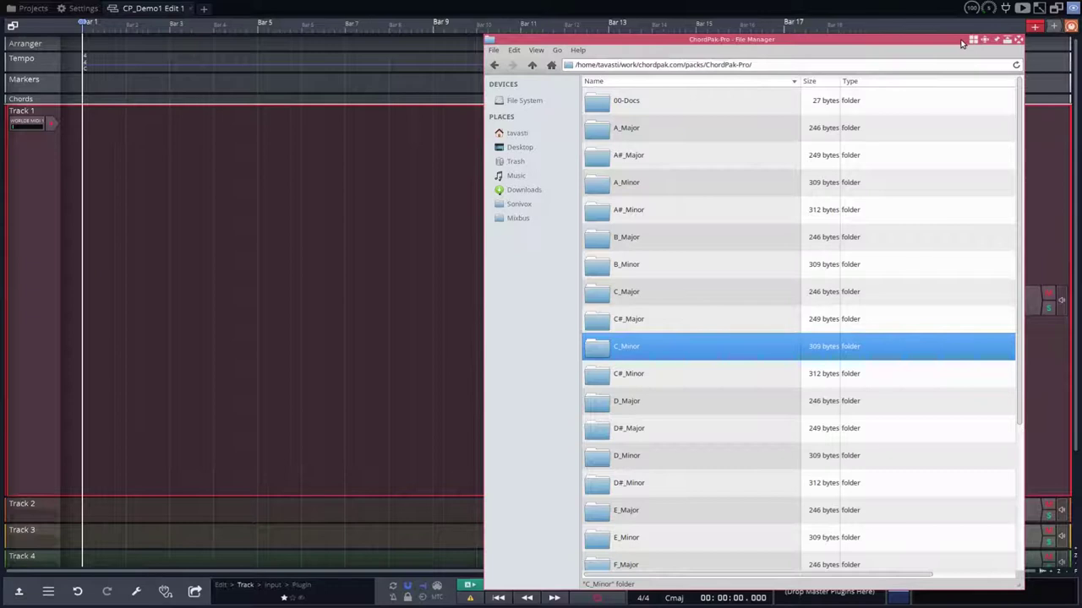
left_click_drag(961, 44, 902, 181)
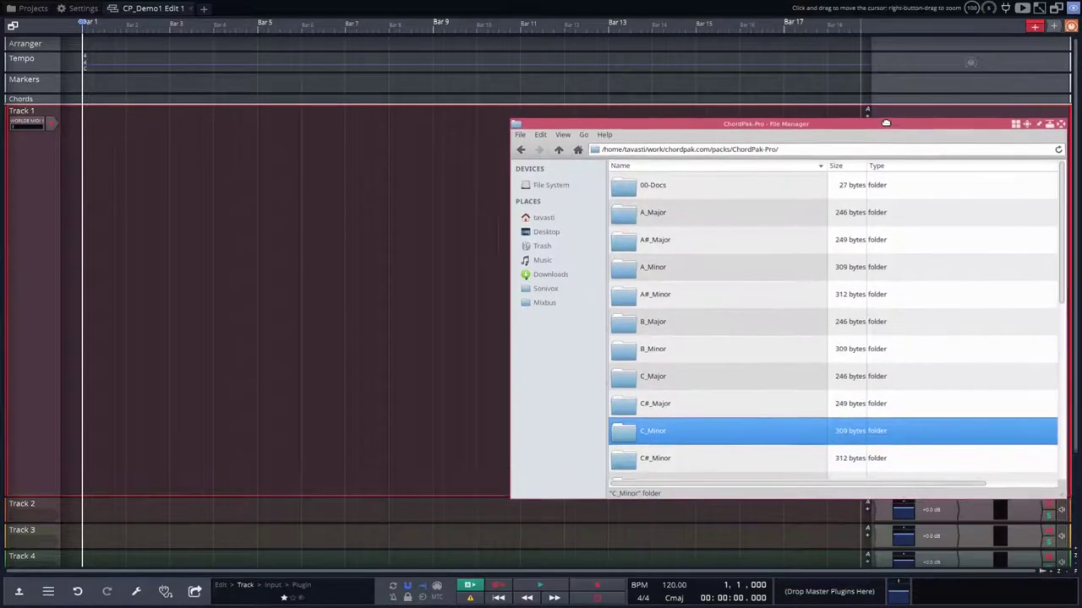
- Open the i-VII-VI-VII progression folder inside F#_Minor/20-Basic_Progressions
scroll(714, 369, "down", 1)
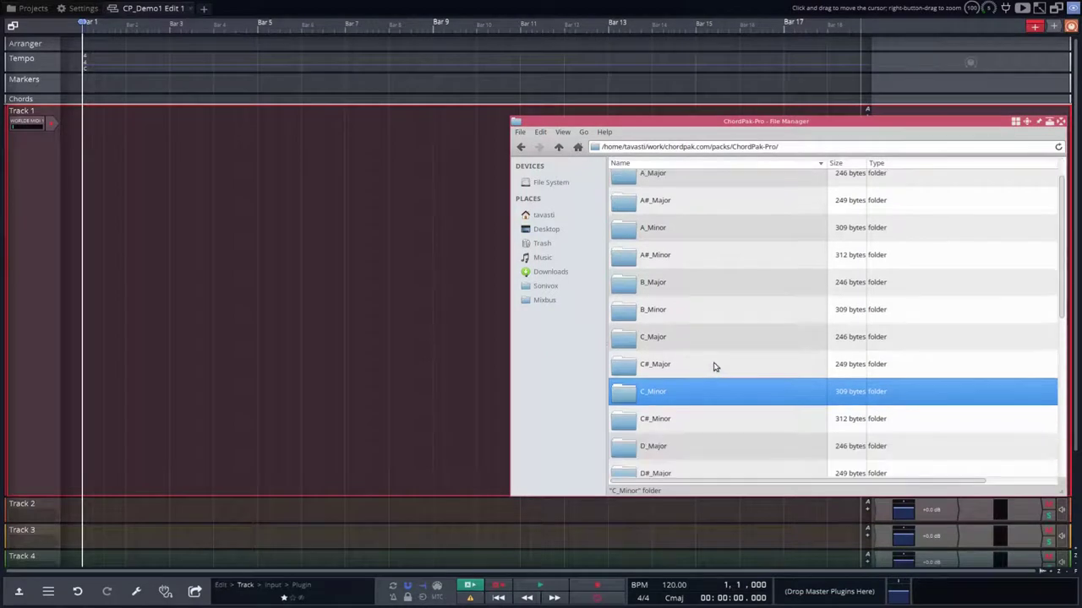
scroll(714, 367, "down", 4)
scroll(715, 351, "down", 2)
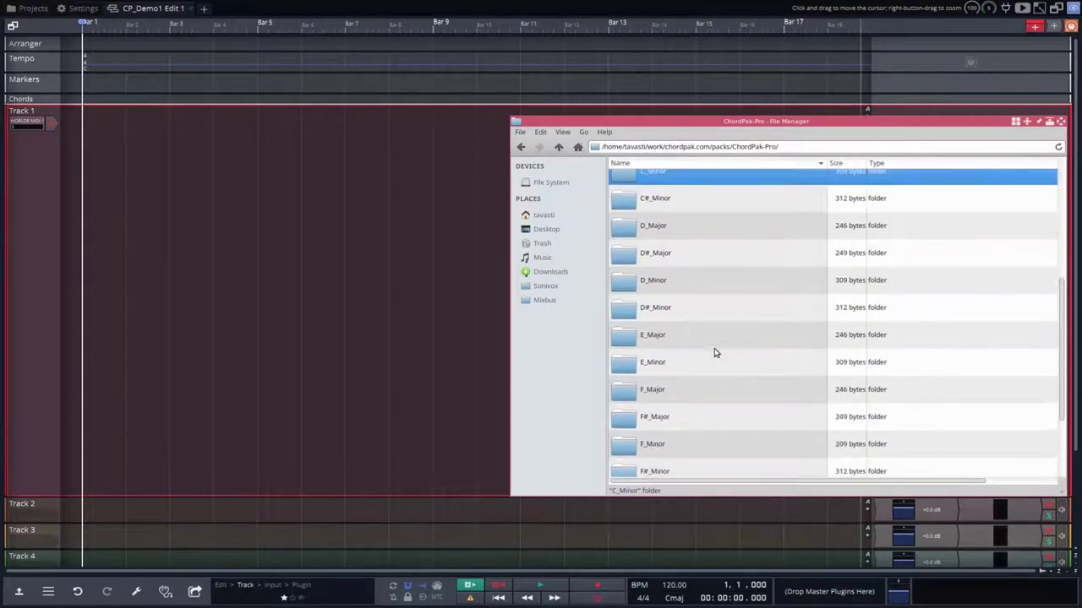
scroll(640, 420, "down", 1)
double_click(632, 438)
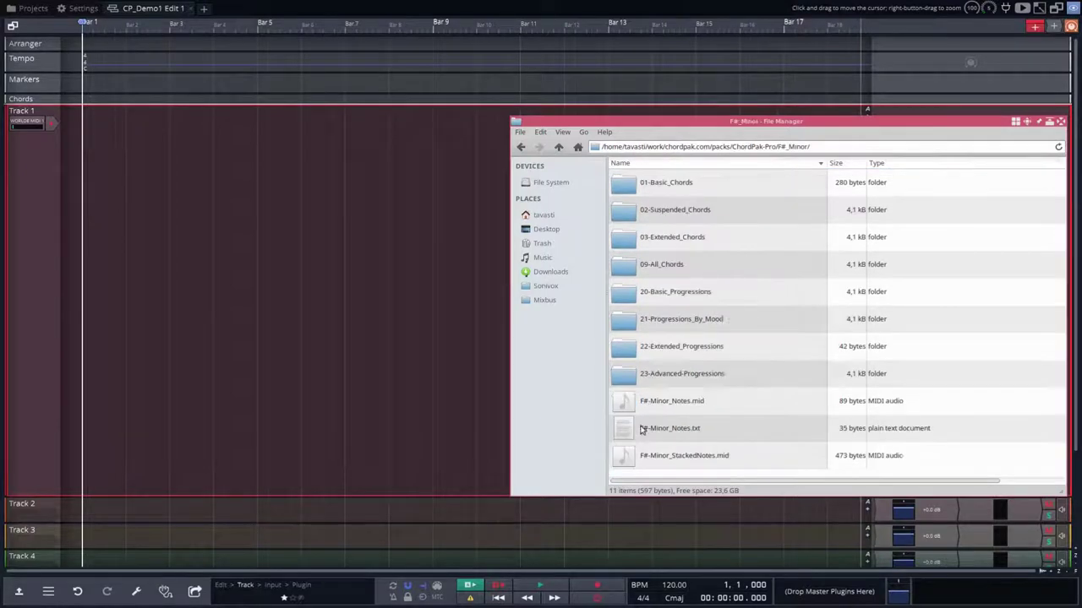
double_click(640, 295)
scroll(719, 237, "down", 2)
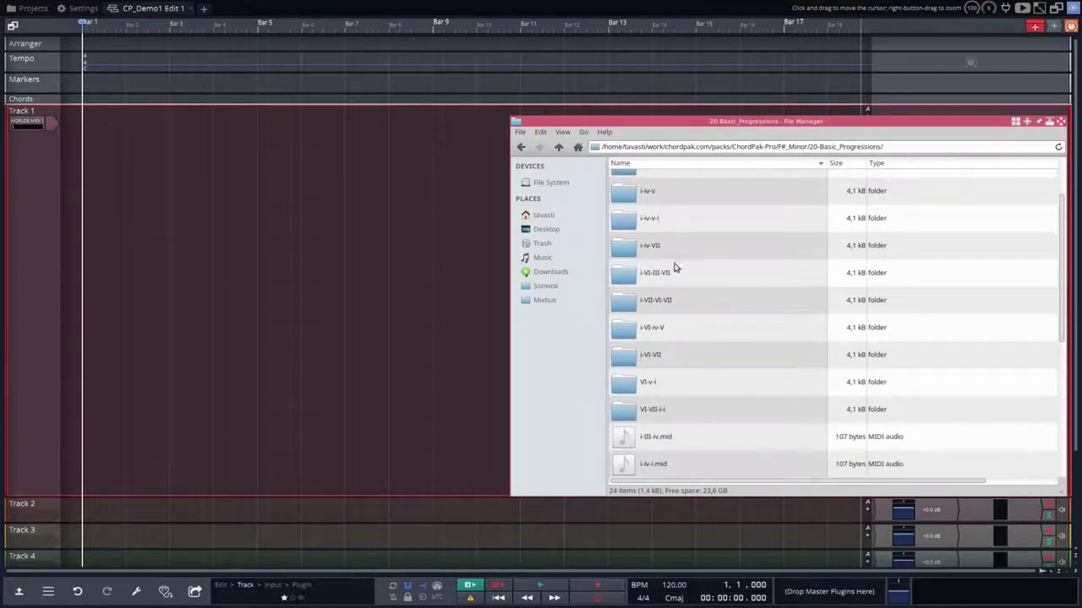
double_click(635, 303)
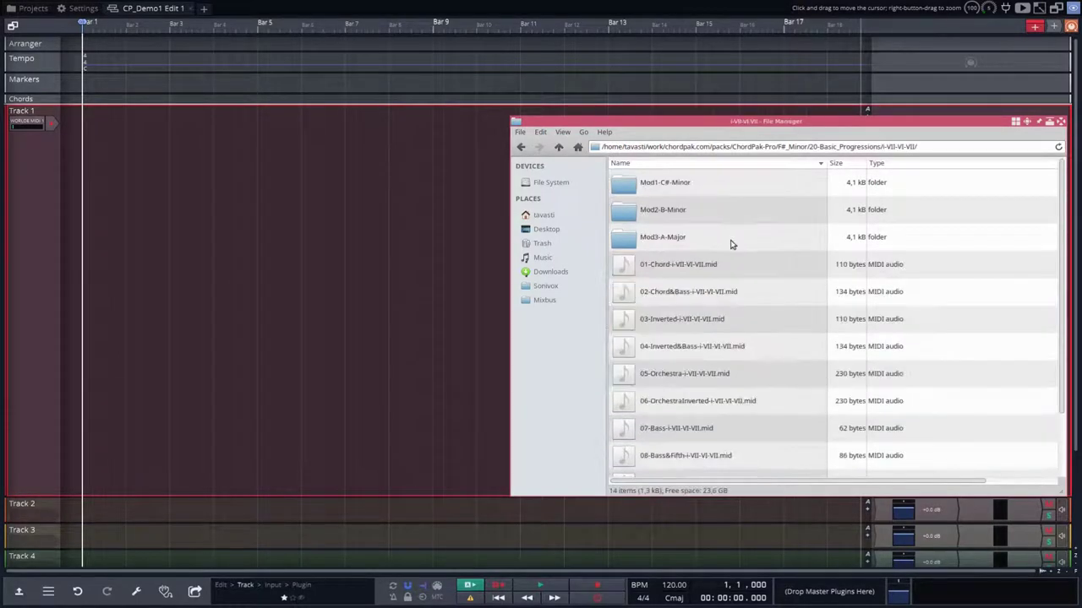
- Import 03-Inverted-i-VII-VI-VII.mid onto Track 1
scroll(731, 244, "down", 1)
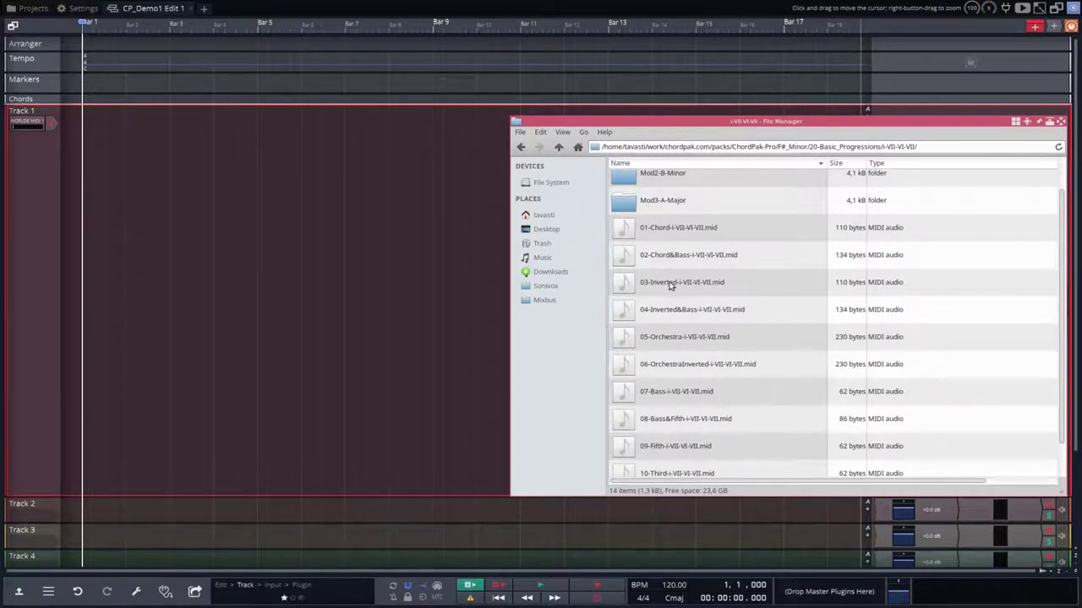
left_click(630, 286)
left_click_drag(631, 286, 127, 228)
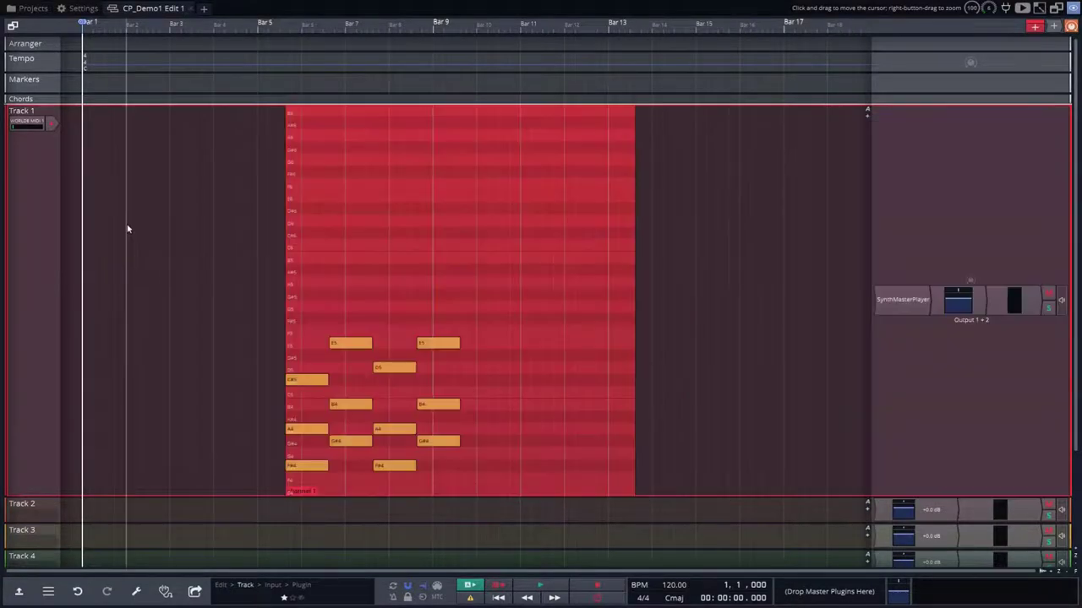
- Trim the imported chord clip to its four bars of notes and place its start at about bar 10
left_click_drag(448, 110, 272, 111)
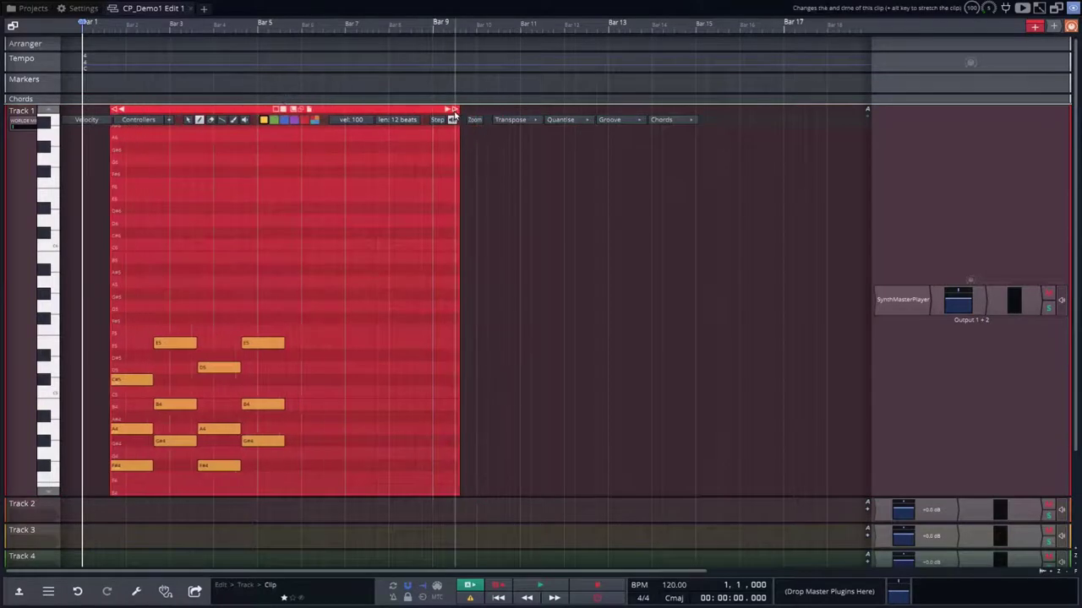
left_click_drag(454, 111, 603, 112)
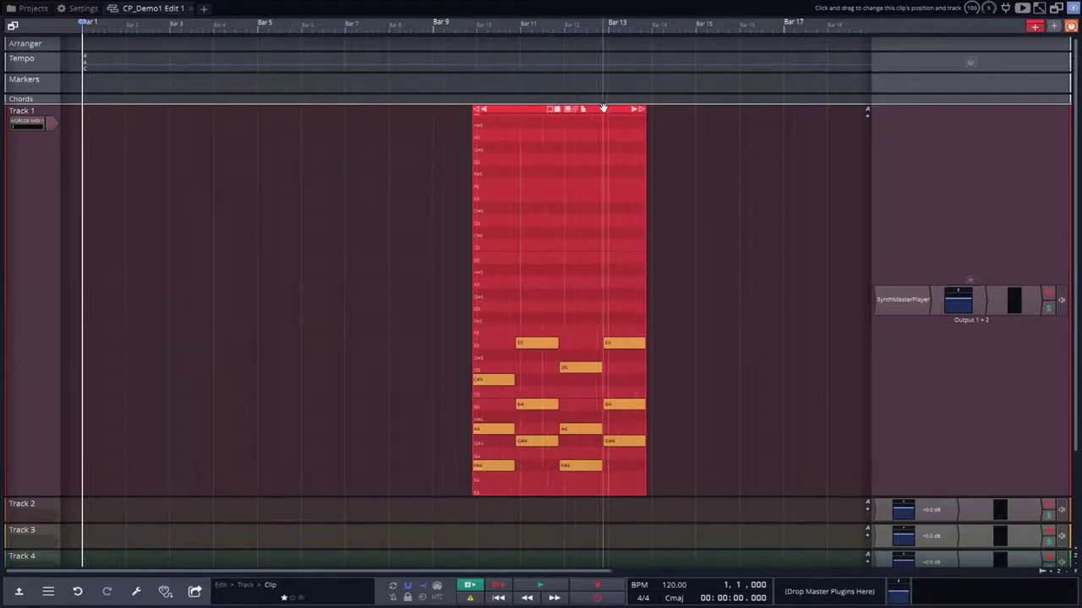
double_click(473, 112)
left_click_drag(645, 110, 800, 110)
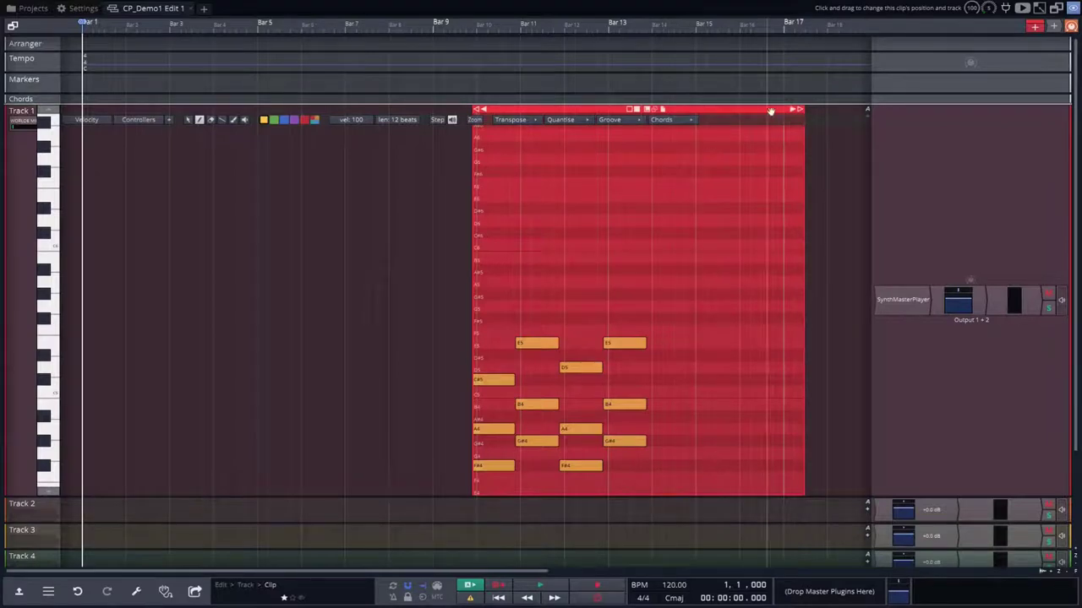
left_click_drag(800, 111, 646, 110)
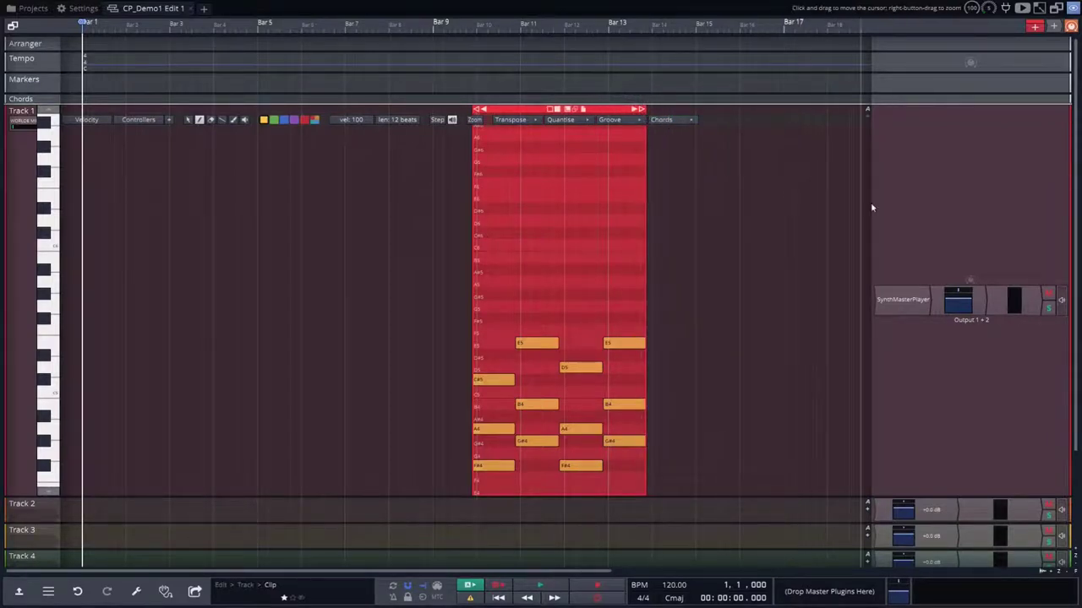
- Import 08-Bass&Fifth-i-VII-VI-VII.mid from the file manager onto Track 1 and place its clip at about bar 2
key("alt+Tab")
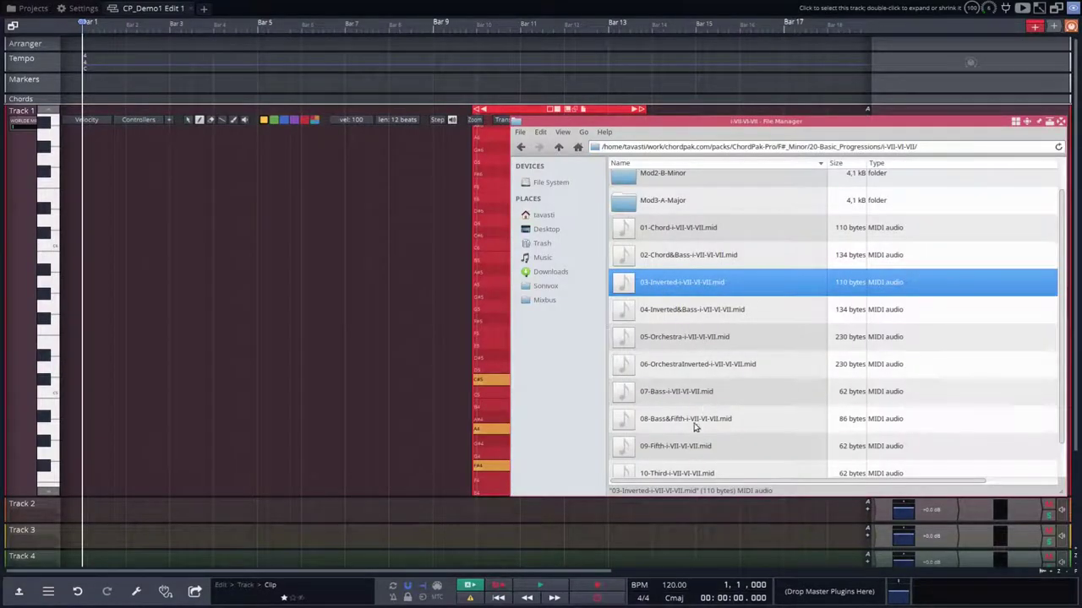
left_click_drag(667, 420, 216, 376)
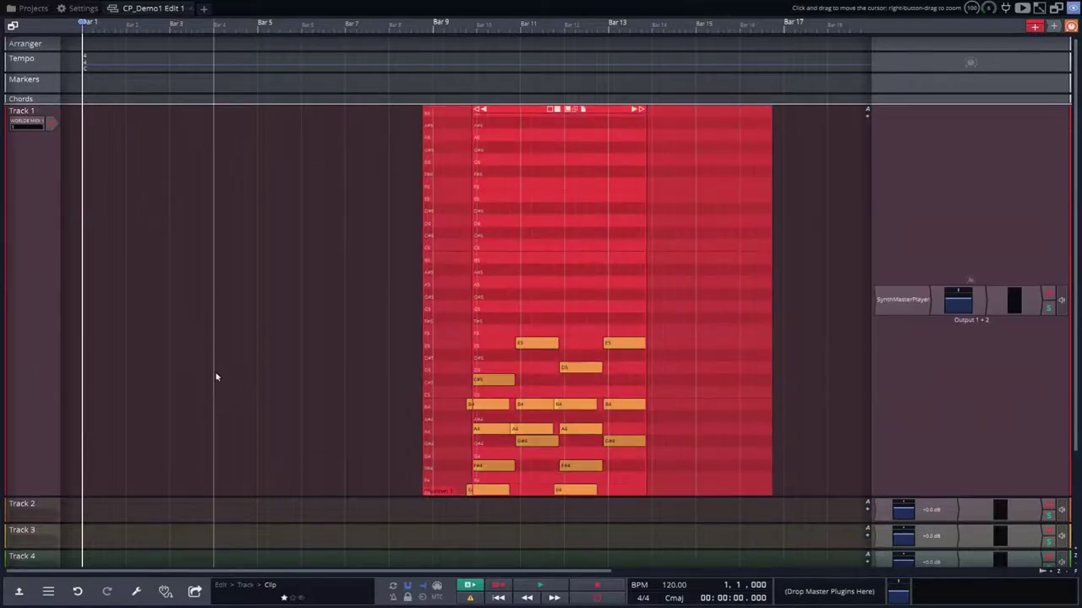
left_click_drag(514, 112, 217, 113)
- Bring the bass-and-fifth clip's lowest notes into view and play the arrangement to audition it
scroll(247, 280, "down", 4)
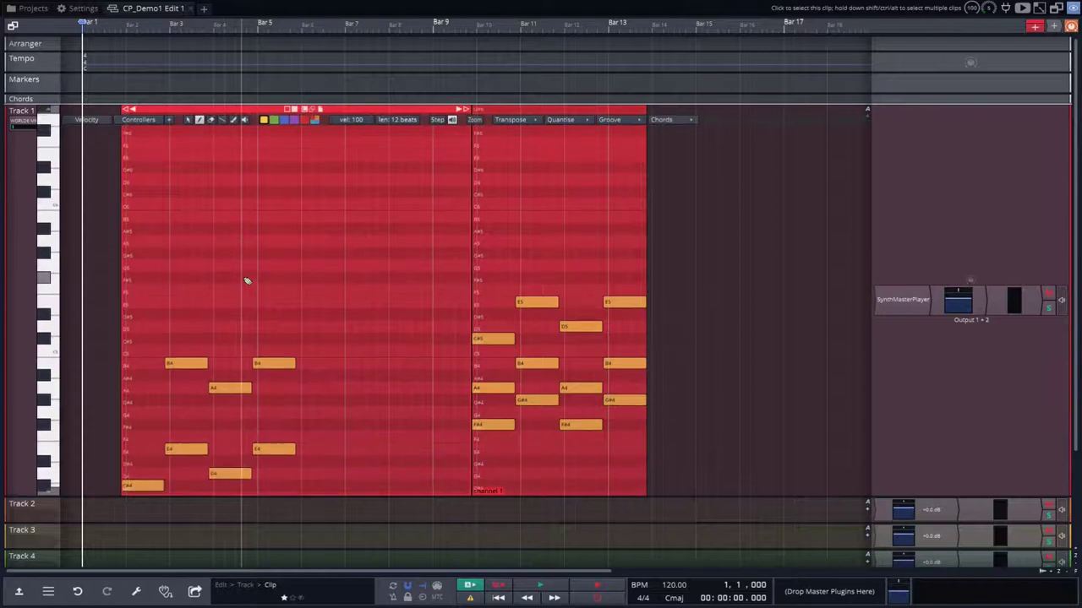
scroll(247, 280, "down", 5)
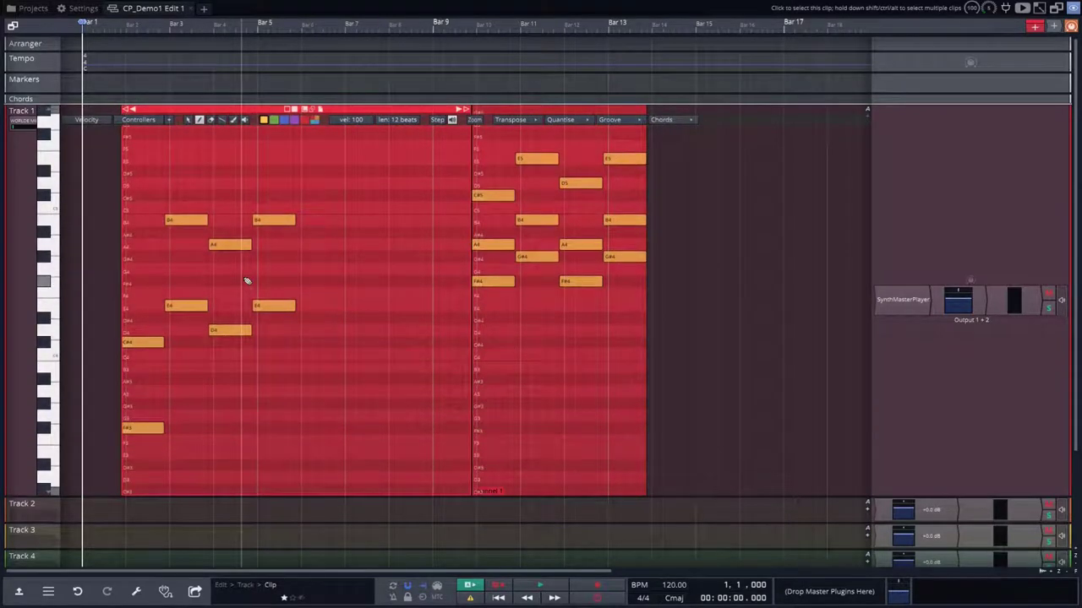
key("space")
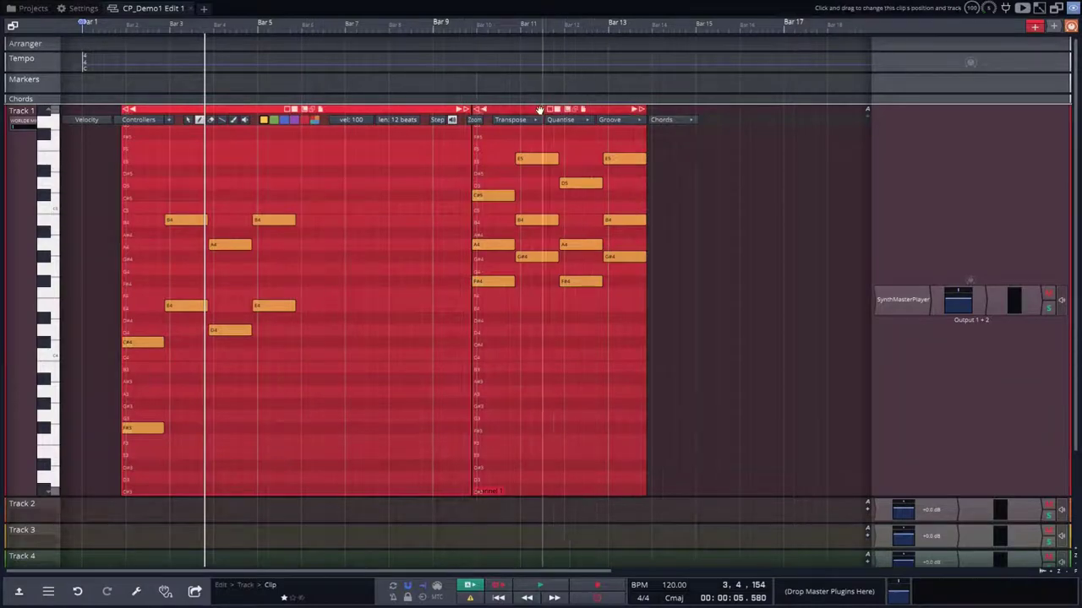
- Move the inverted chord clip to about bar 15 and extend the bass-and-fifth clip's end to just before it
left_click_drag(530, 111, 773, 110)
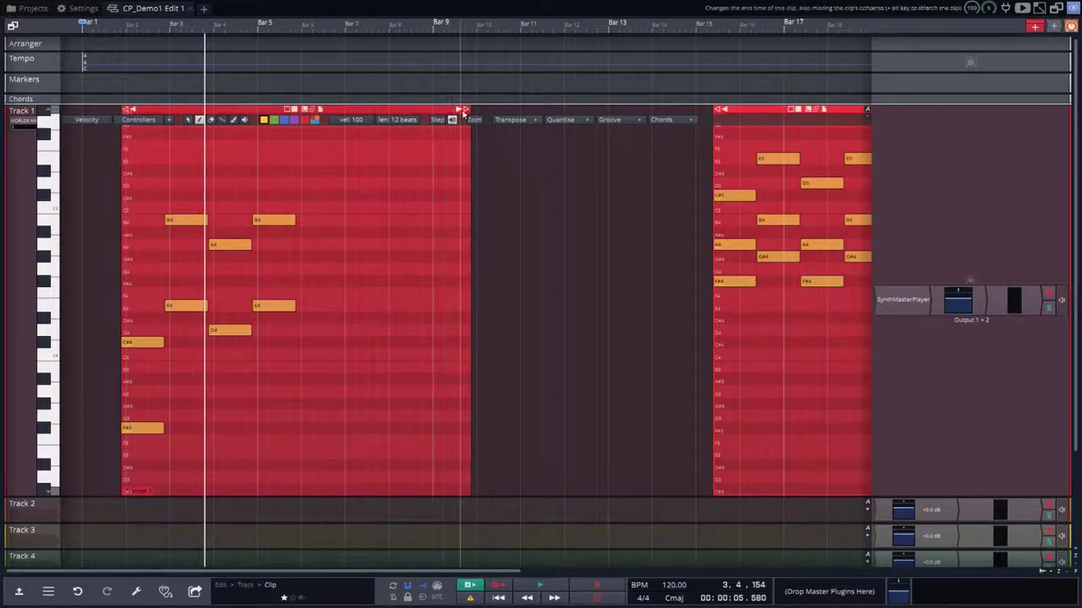
left_click_drag(465, 110, 689, 110)
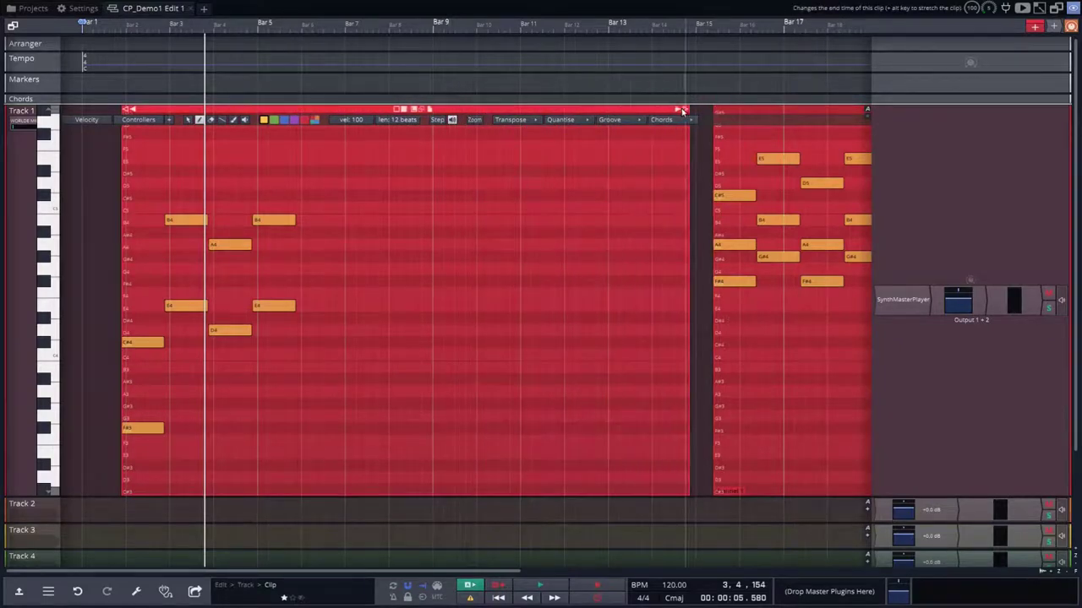
- Duplicate all notes of the bass-and-fifth pattern twice so that it fills three consecutive repetitions in the clip
left_click(184, 220)
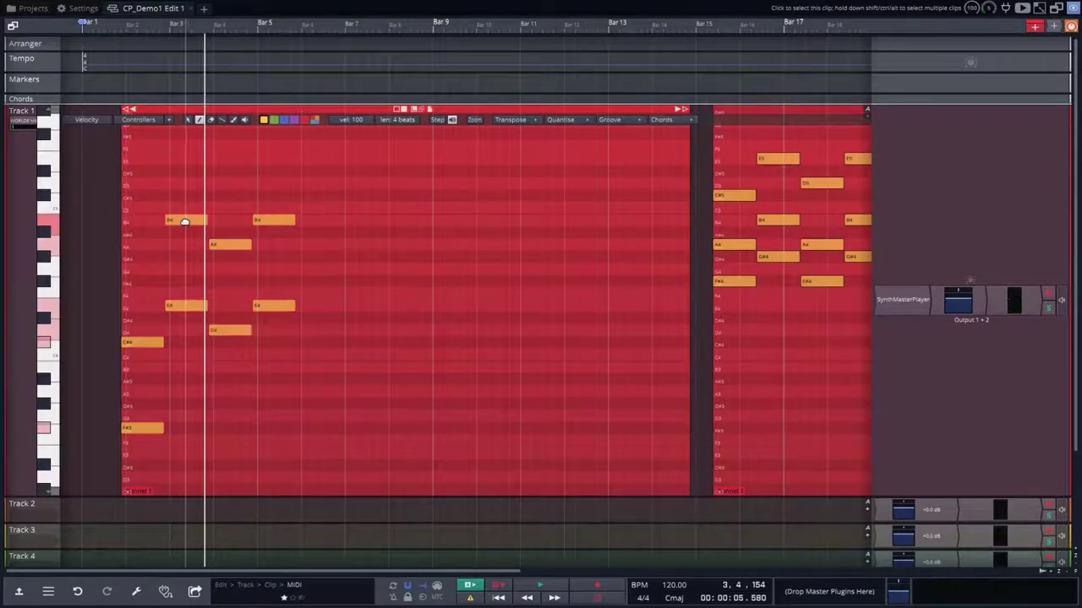
key("ctrl+d")
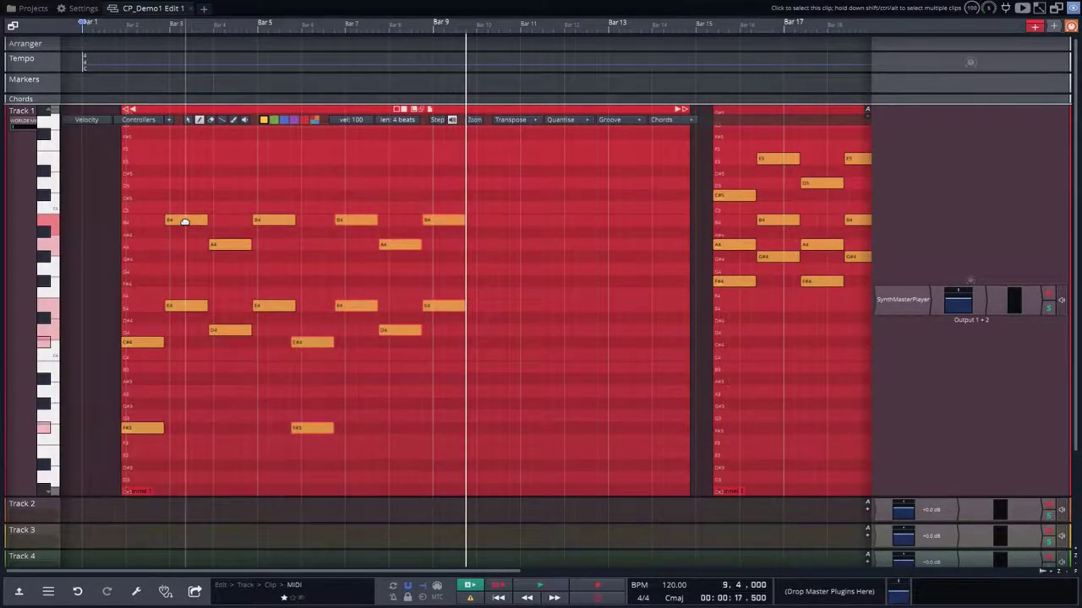
key("ctrl+d")
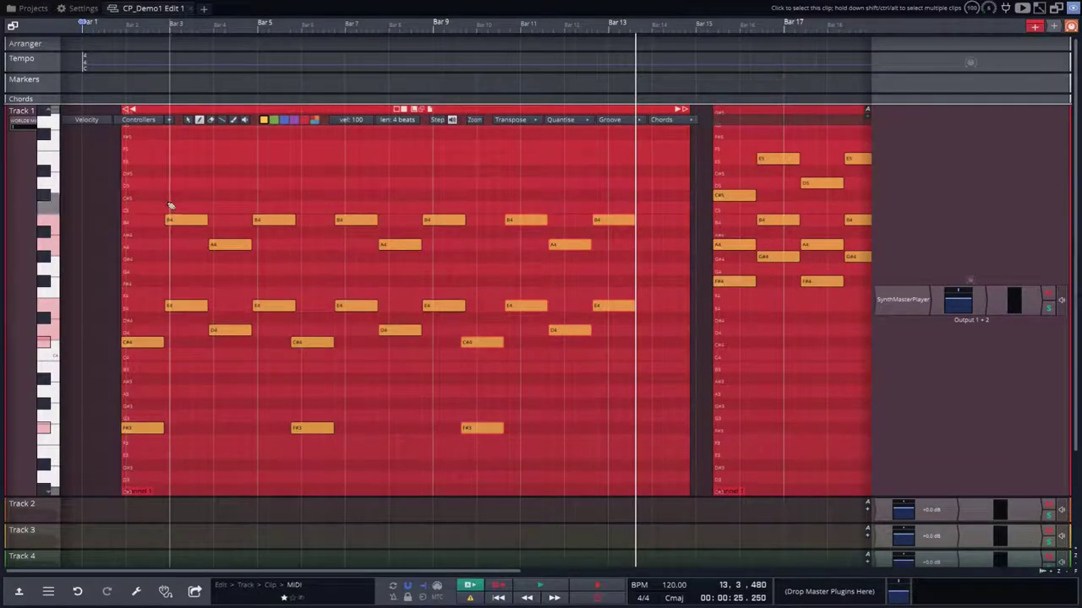
- Lower the first repetition's last three note pairs by one octave and bring the third repetition's visible notes back up an octave
left_click_drag(169, 205, 290, 356)
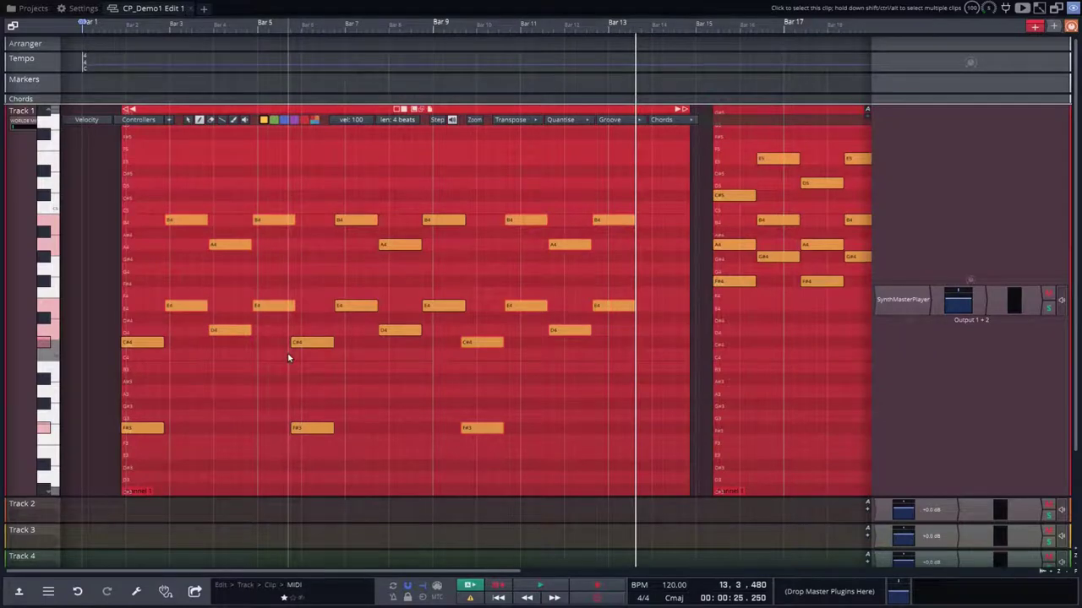
key("shift+Down")
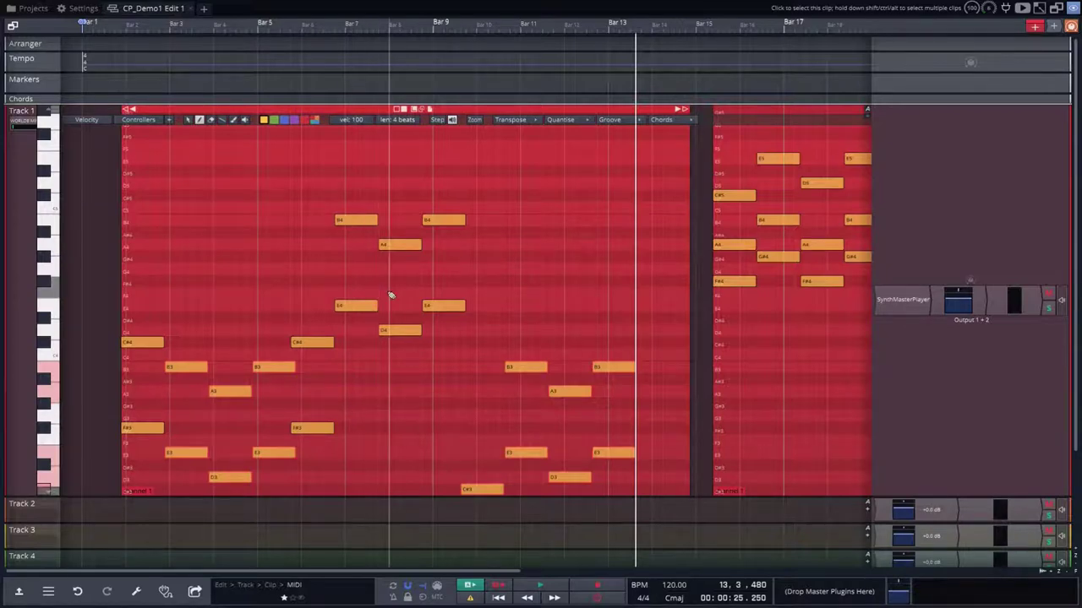
left_click(463, 359)
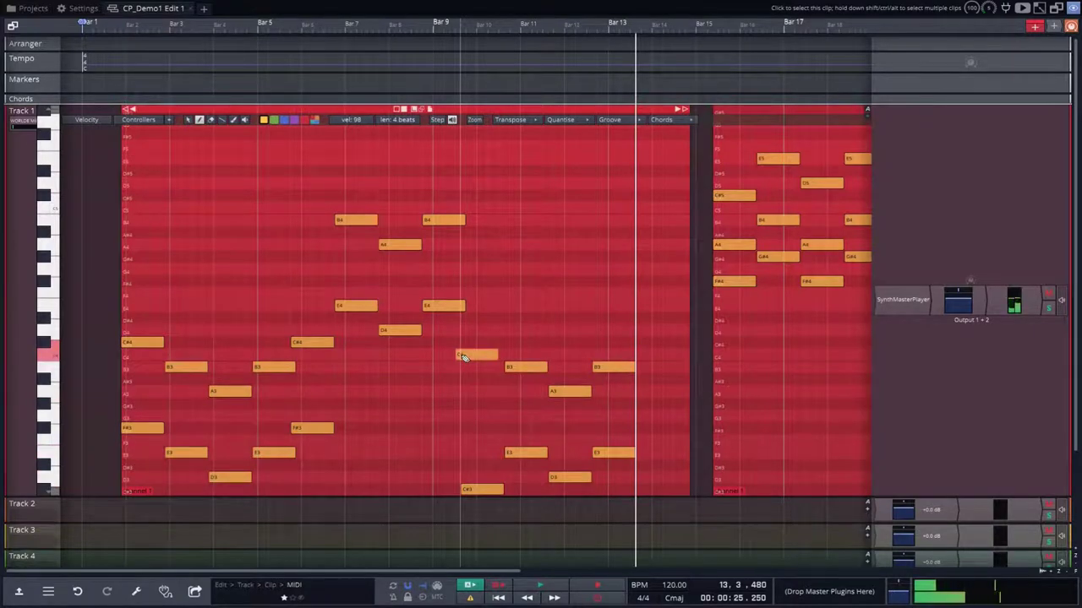
left_click_drag(461, 361, 616, 494)
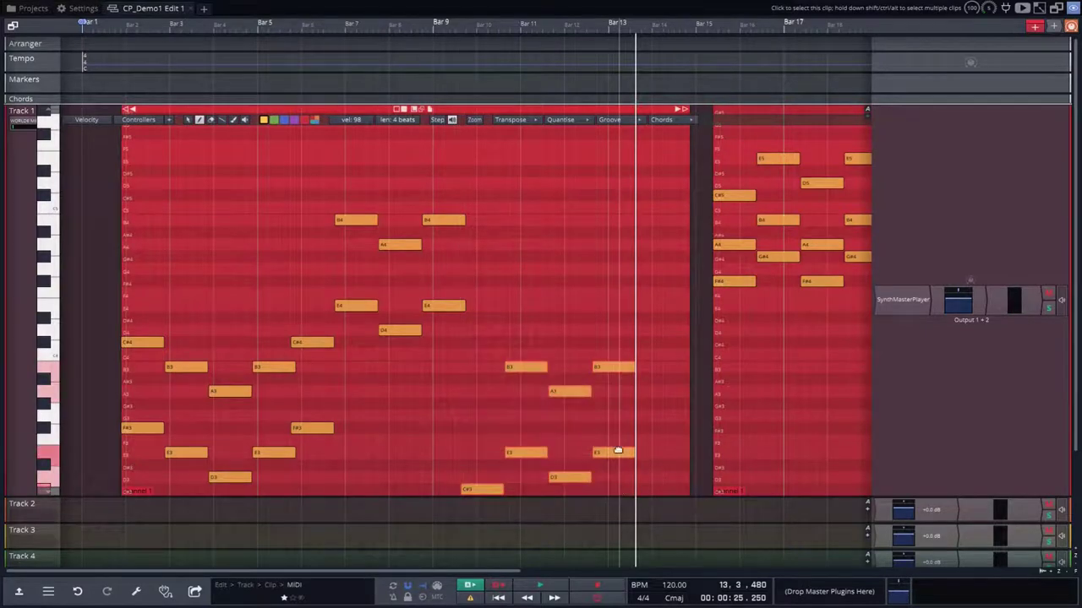
key("shift+Up")
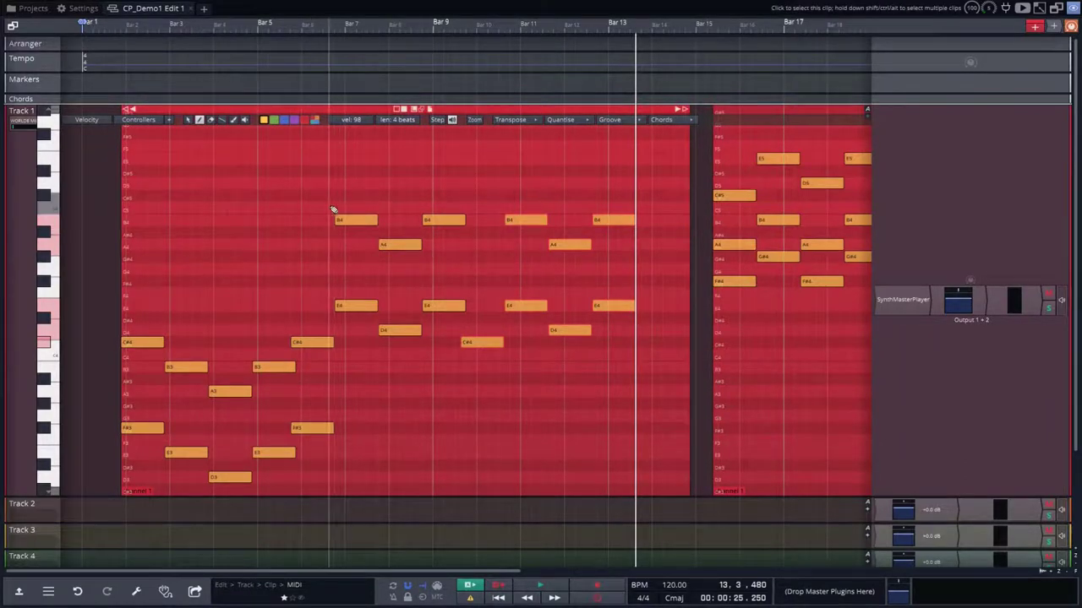
left_click_drag(326, 206, 640, 261)
key("shift+Down")
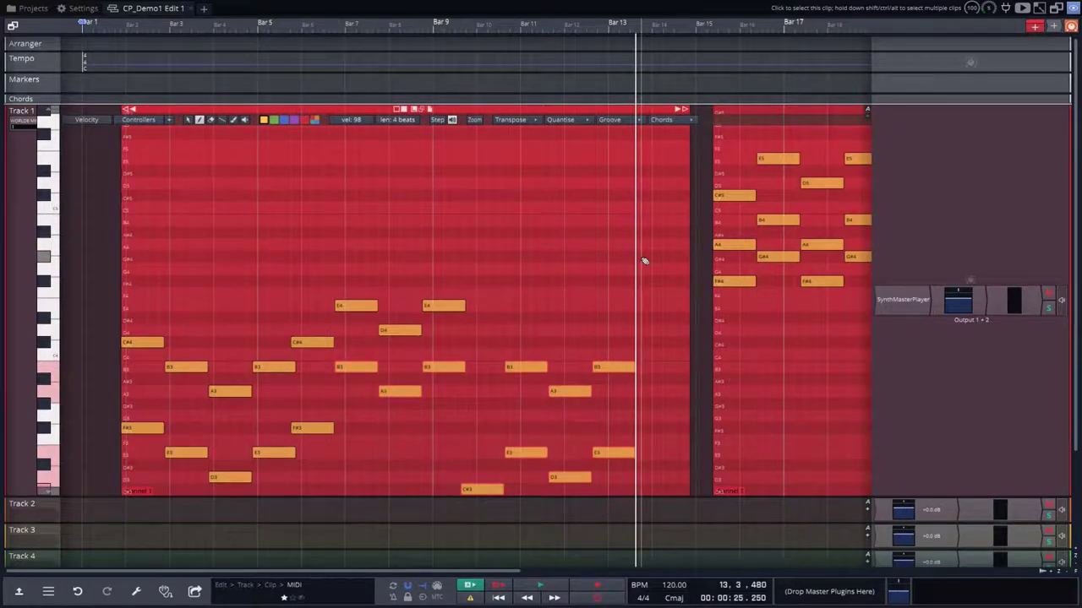
key("shift+Up")
left_click(550, 235)
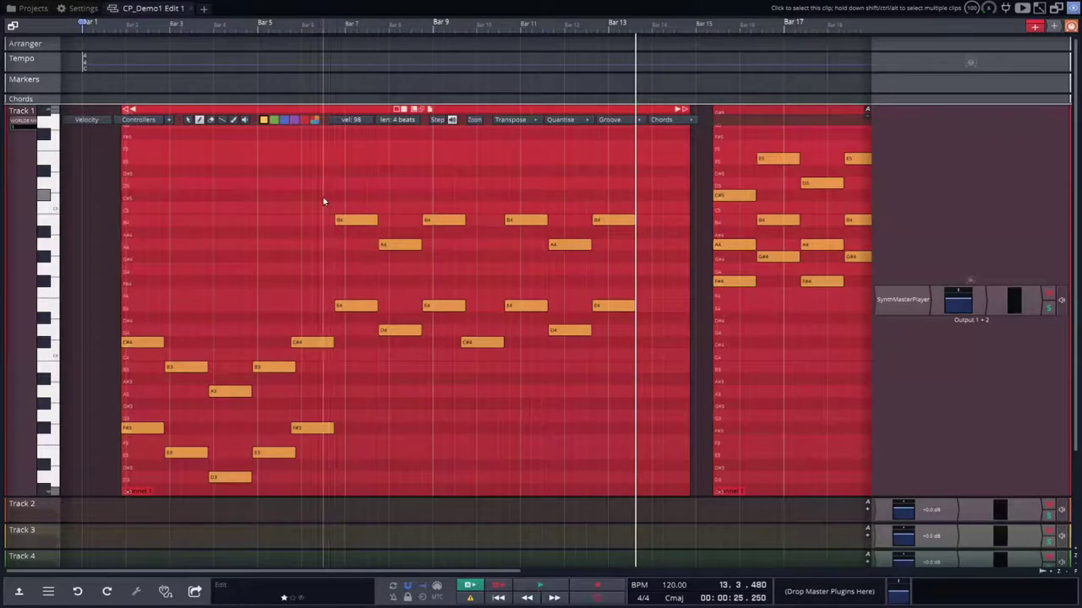
- Lower the B4 and A4 notes in the second and third repetitions of the bass pattern by one octave
left_click_drag(322, 201, 632, 266)
key("shift+Down")
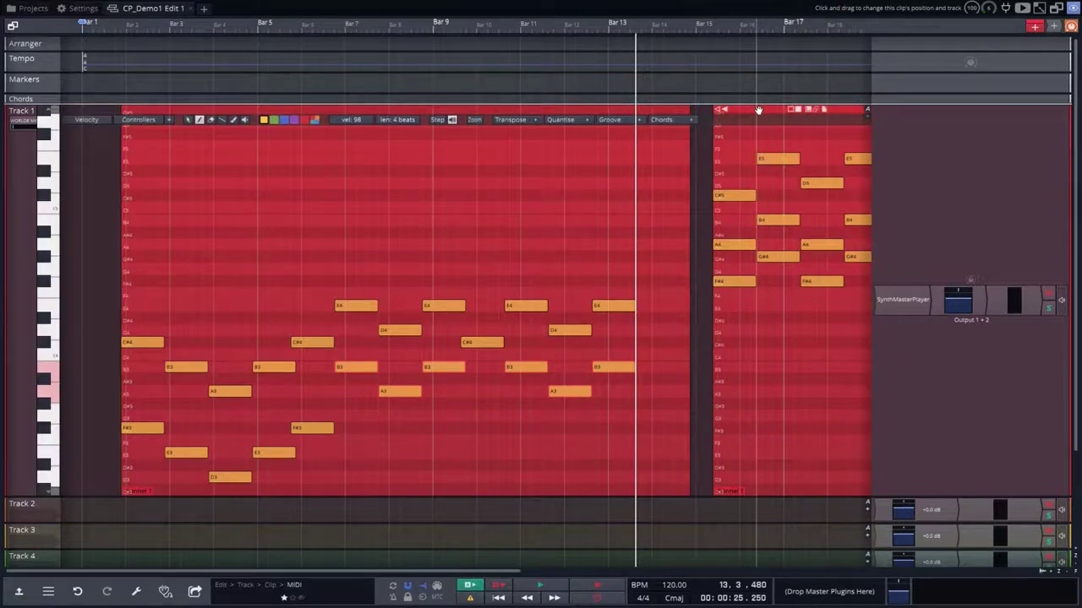
- Move the inverted chord clip further along Track 1 to about bar 29
left_click(737, 195)
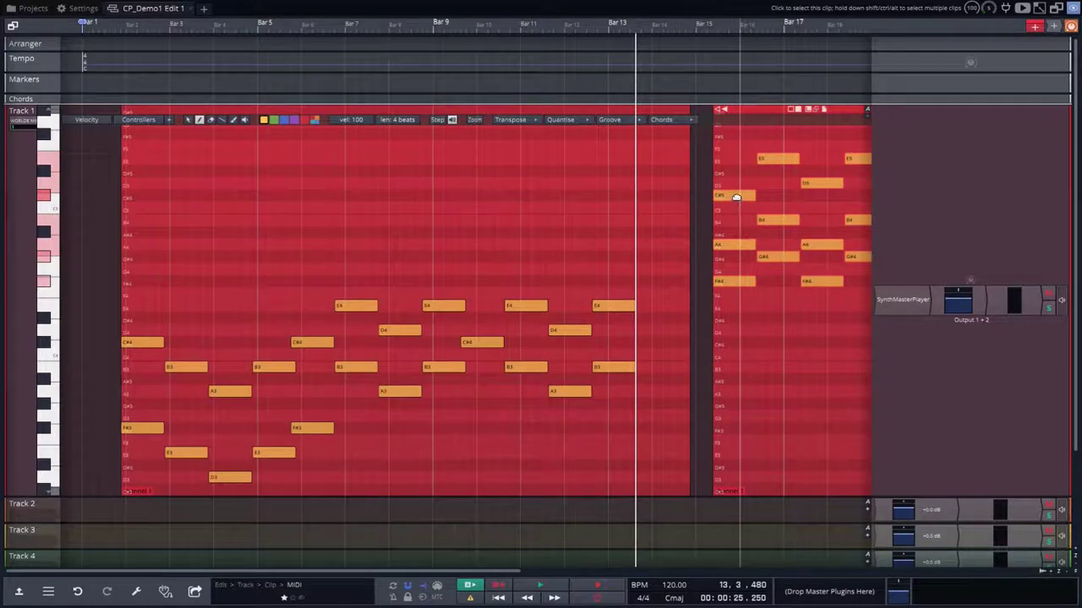
mouse_move(766, 110)
left_mouse_down()
mouse_move(682, 110)
mouse_move(756, 120)
left_mouse_up()
scroll(754, 131, "down", 5)
scroll(751, 130, "down", 3)
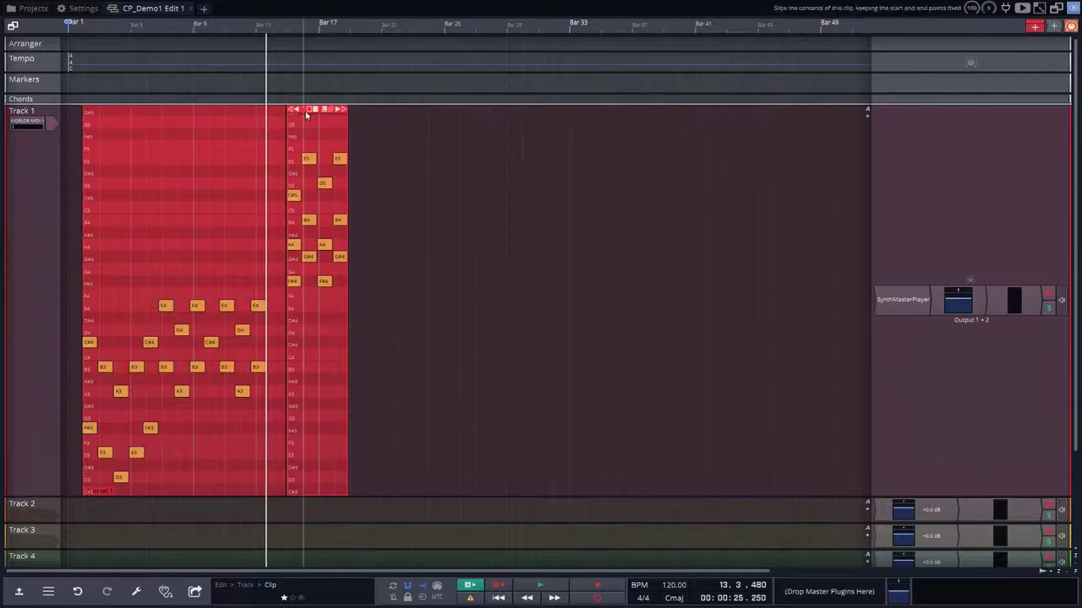
left_click_drag(301, 110, 522, 110)
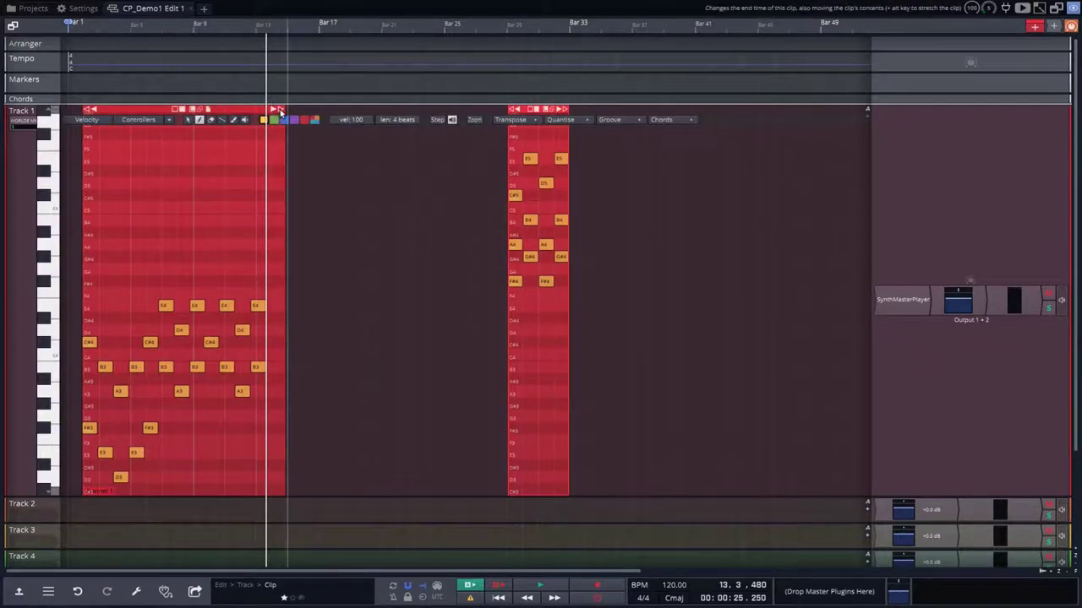
- Trim the bass clip's end to about bar 14 and move the clip so that it starts at bar 10
mouse_move(280, 110)
left_mouse_down()
mouse_move(254, 112)
mouse_move(265, 112)
left_mouse_up()
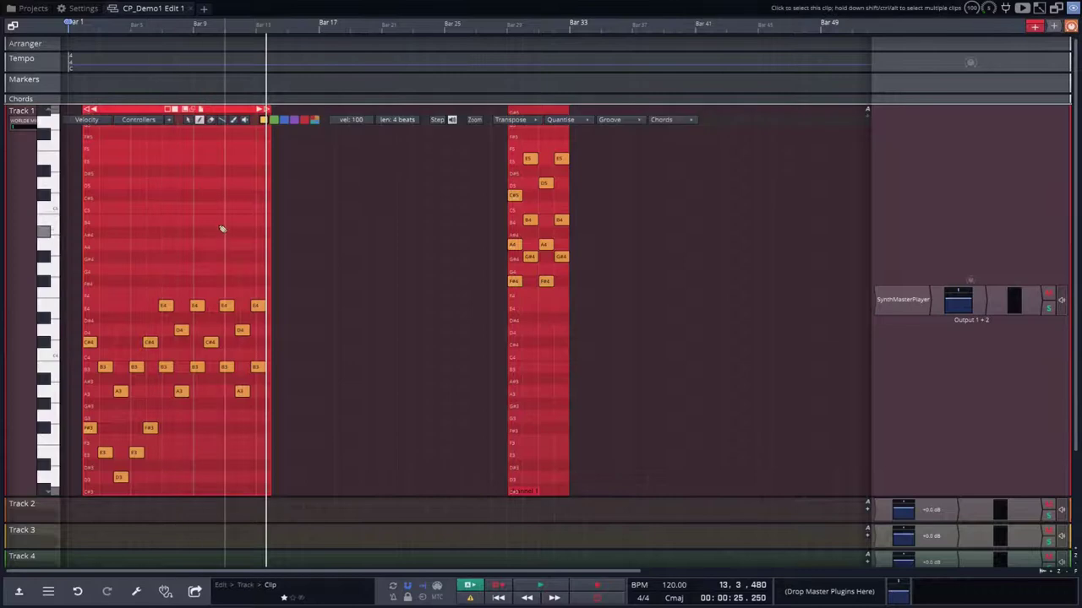
scroll(262, 289, "up", 5)
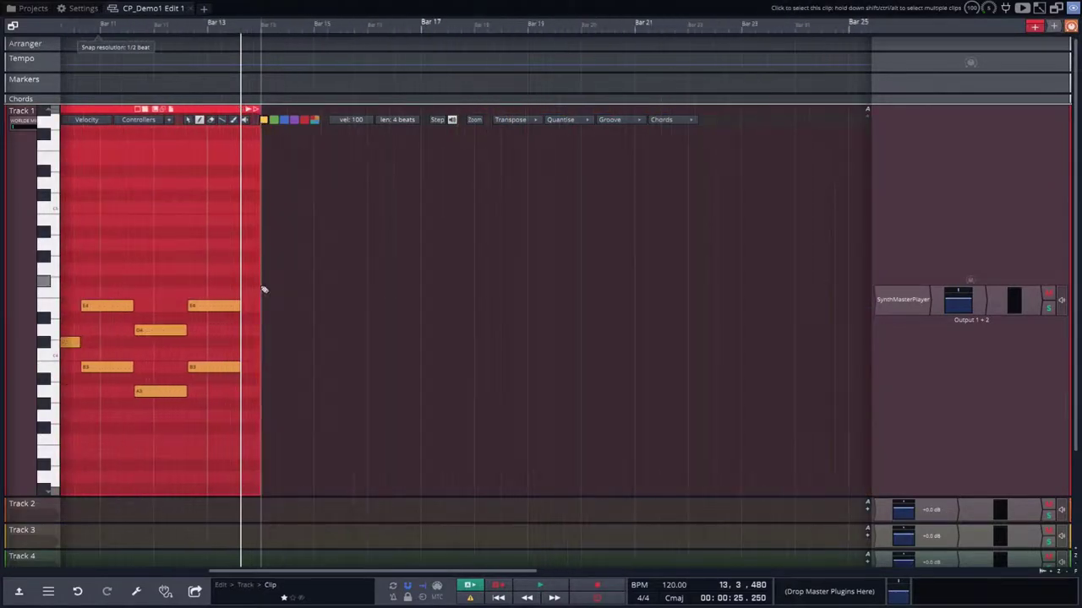
scroll(169, 139, "up", 1)
left_click_drag(108, 111, 547, 131)
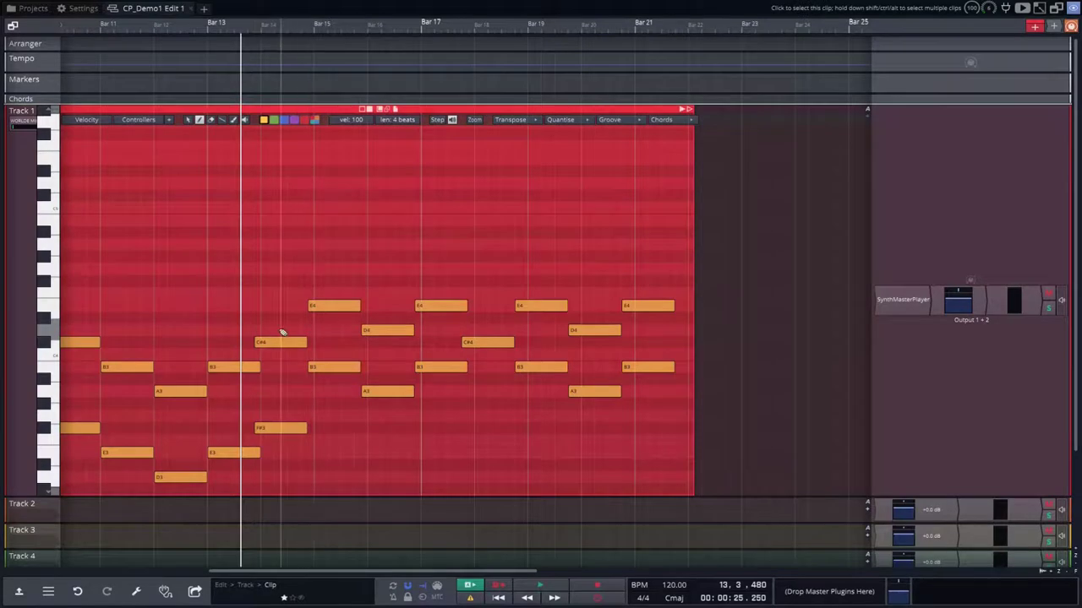
- Shift the notes of the second and third repetitions slightly later so that they start on bars 14 and 18
left_click_drag(284, 258, 642, 456)
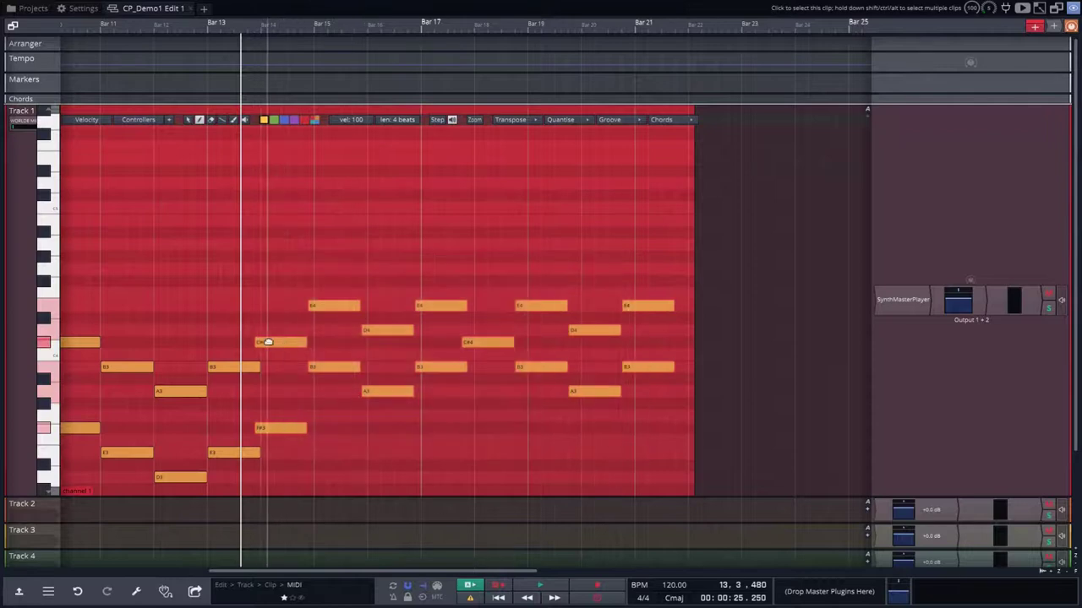
left_click_drag(268, 341, 351, 332)
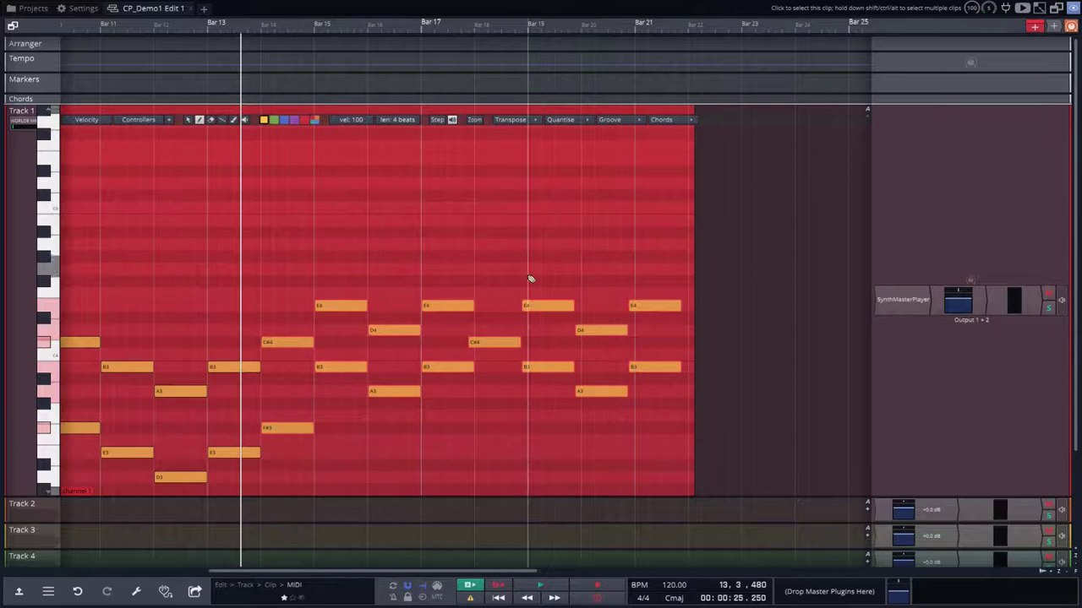
key("Escape")
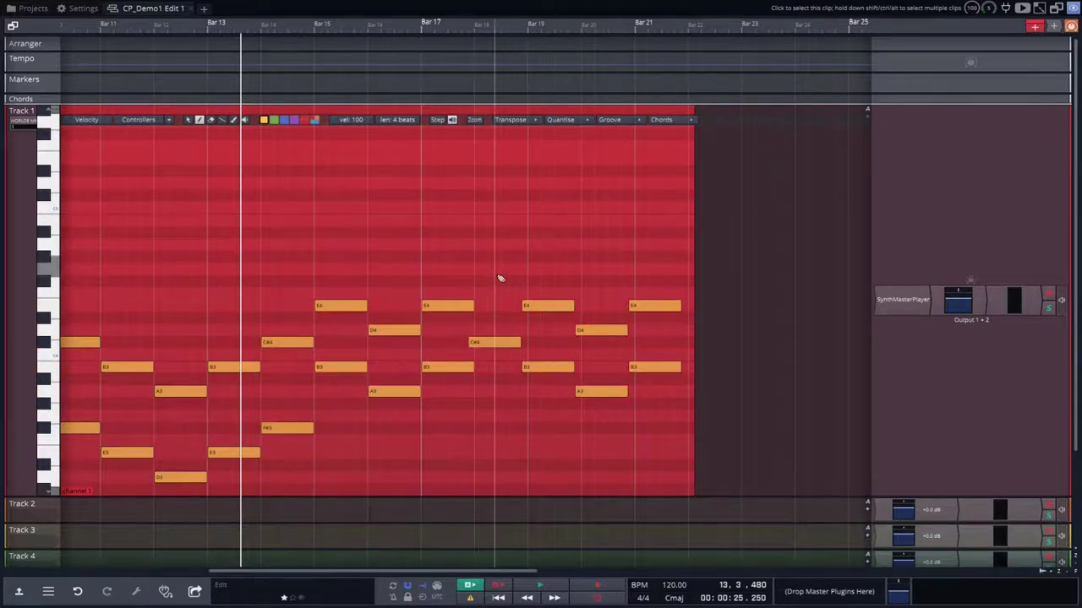
left_click_drag(496, 272, 659, 418)
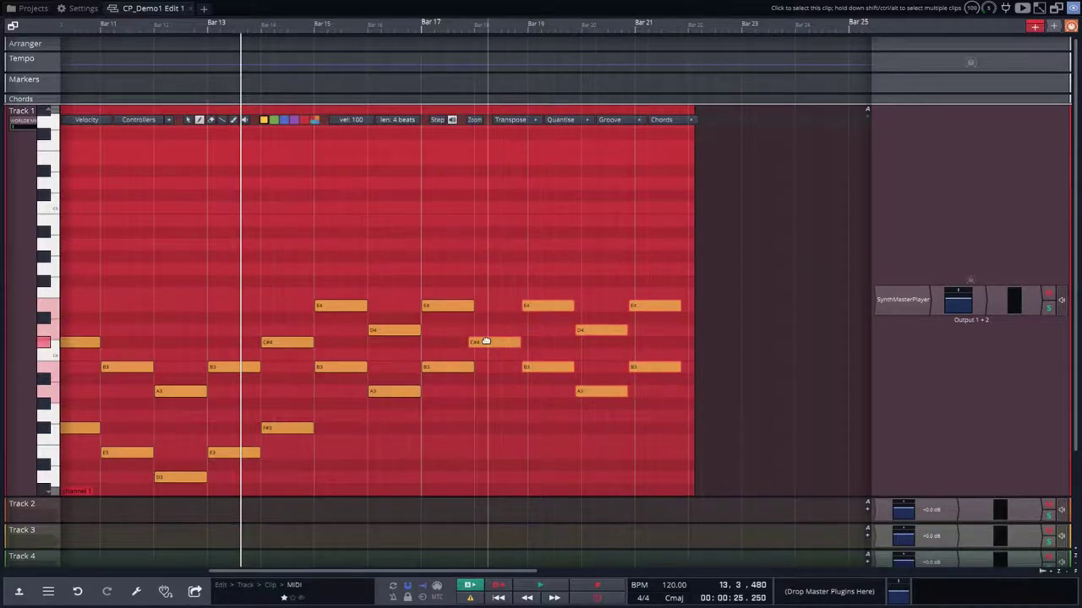
left_click_drag(485, 340, 492, 341)
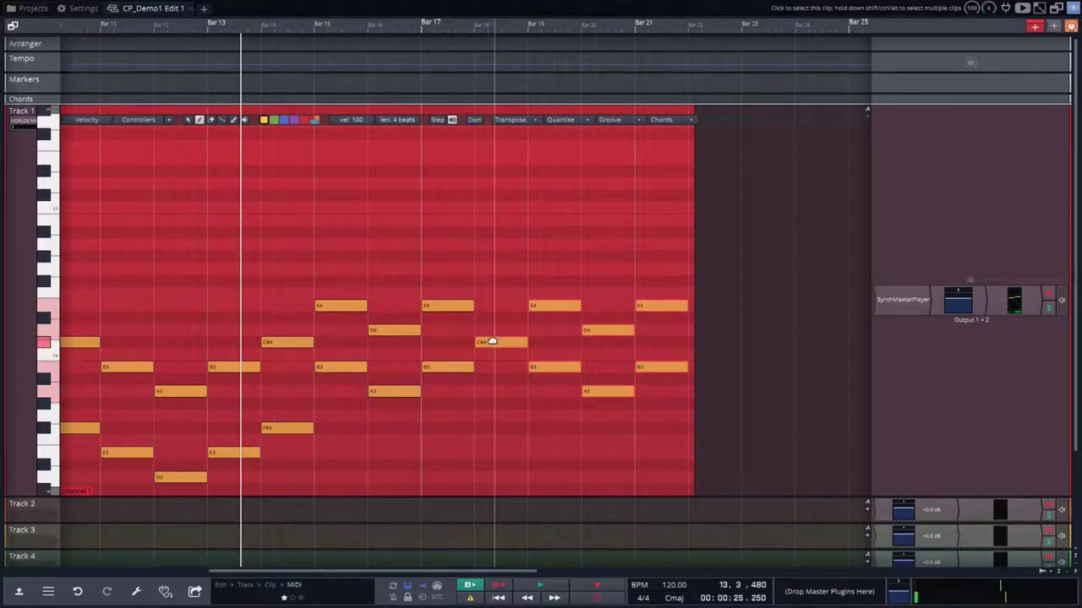
- Delete the stray F#2 note near bar 18 and add an F#3 note under the C#4 at bar 18
scroll(501, 394, "down", 5)
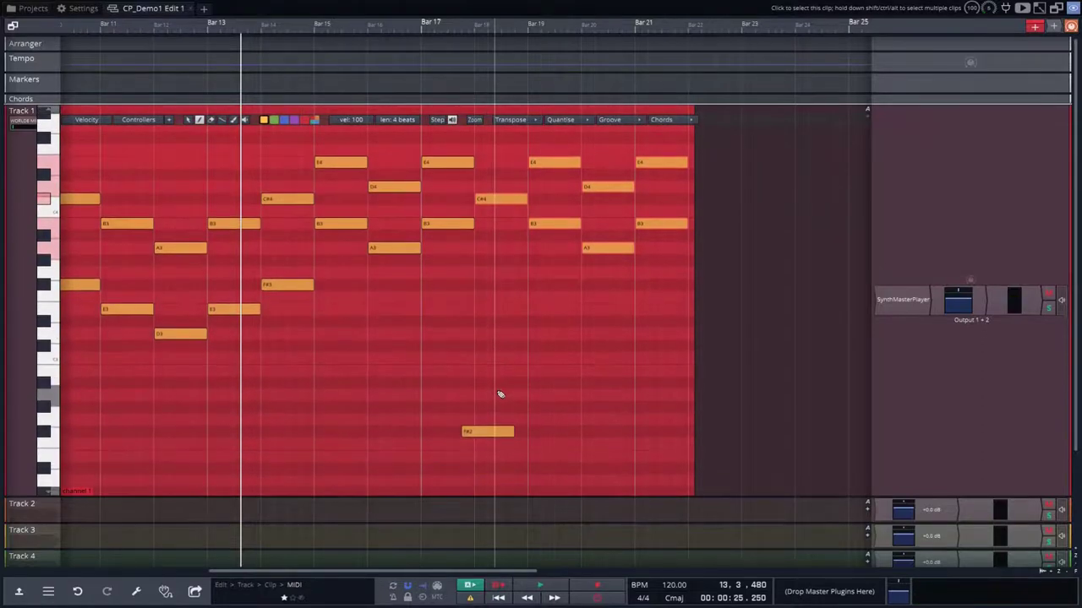
left_click(490, 432)
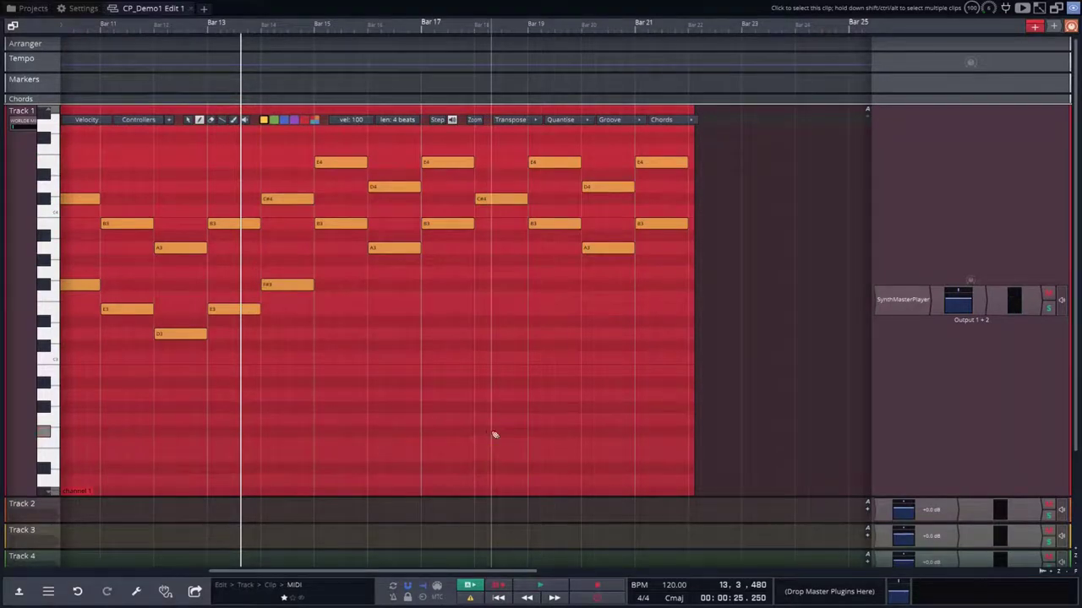
left_click(488, 269)
left_click(486, 285)
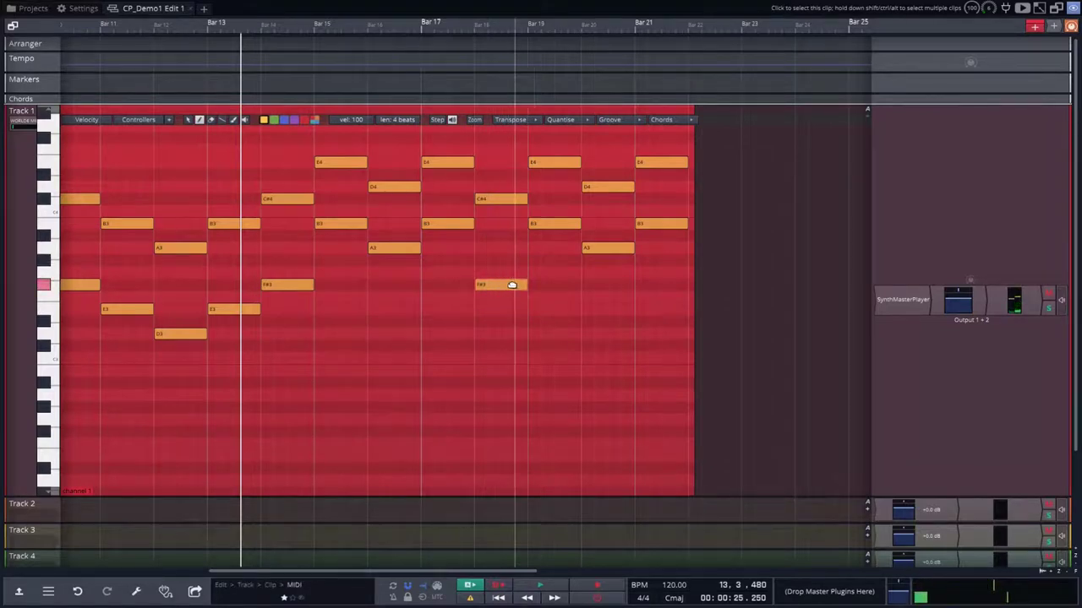
scroll(512, 285, "up", 3)
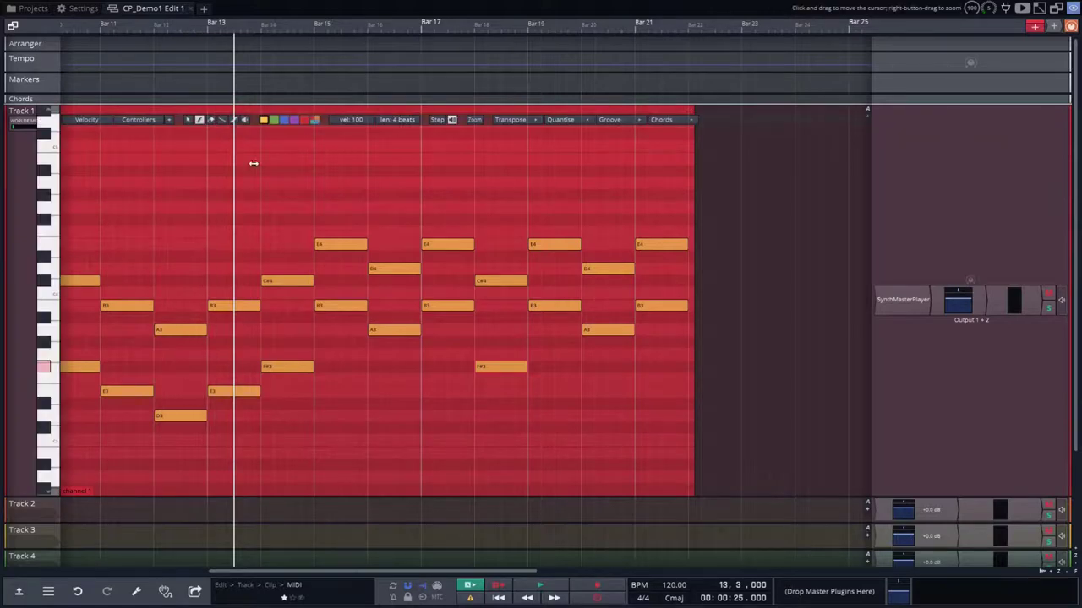
- Move the bass clip to start at bar 1 and play it from the beginning
left_click(713, 228)
key("comma")
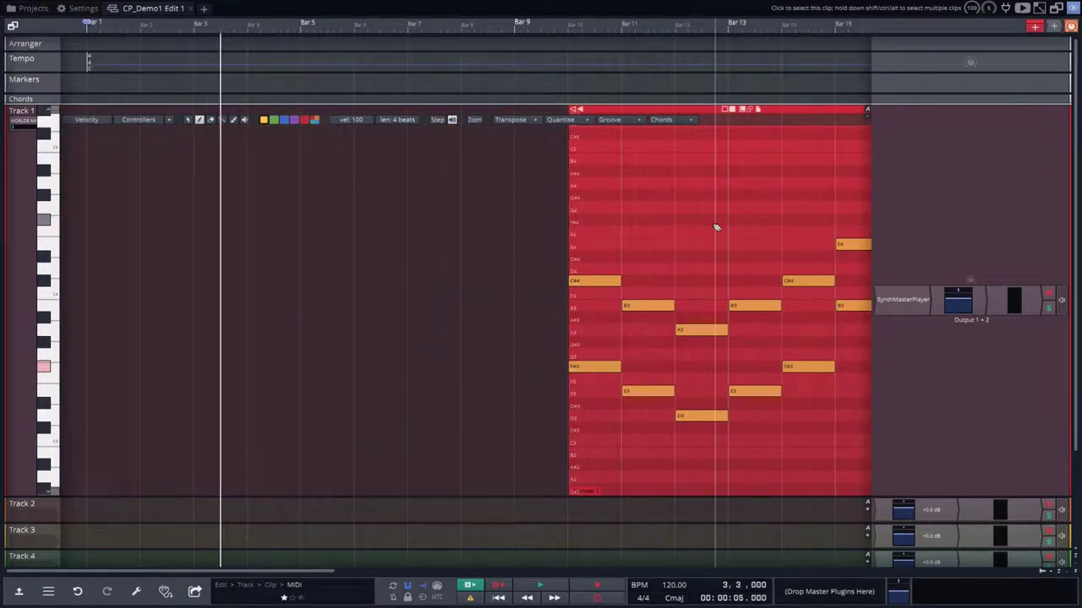
left_click(747, 84)
left_click(751, 108)
left_click_drag(792, 110, 263, 118)
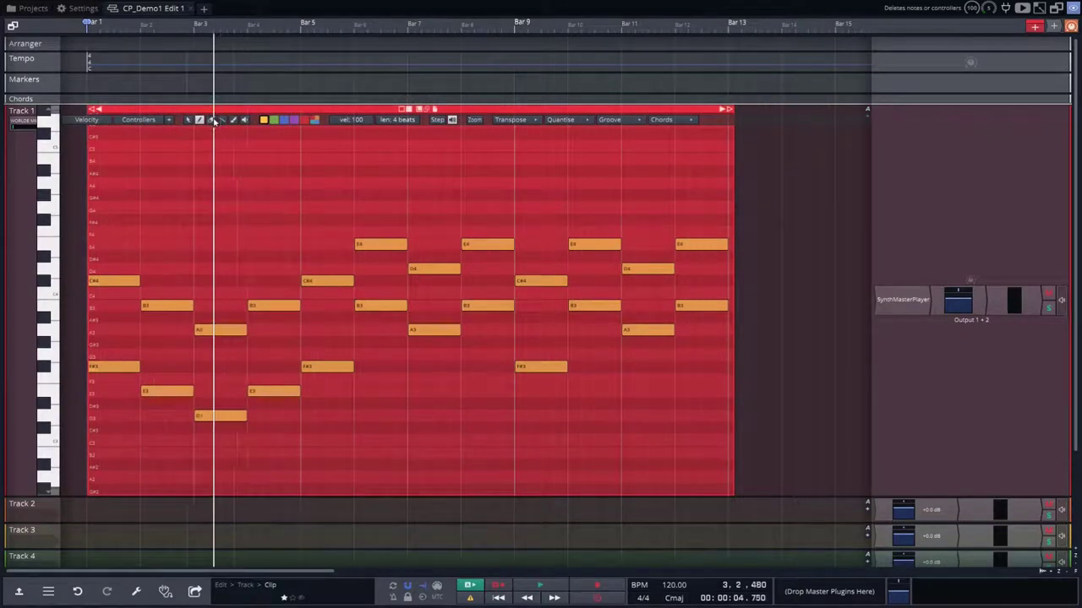
key("Home")
key("space")
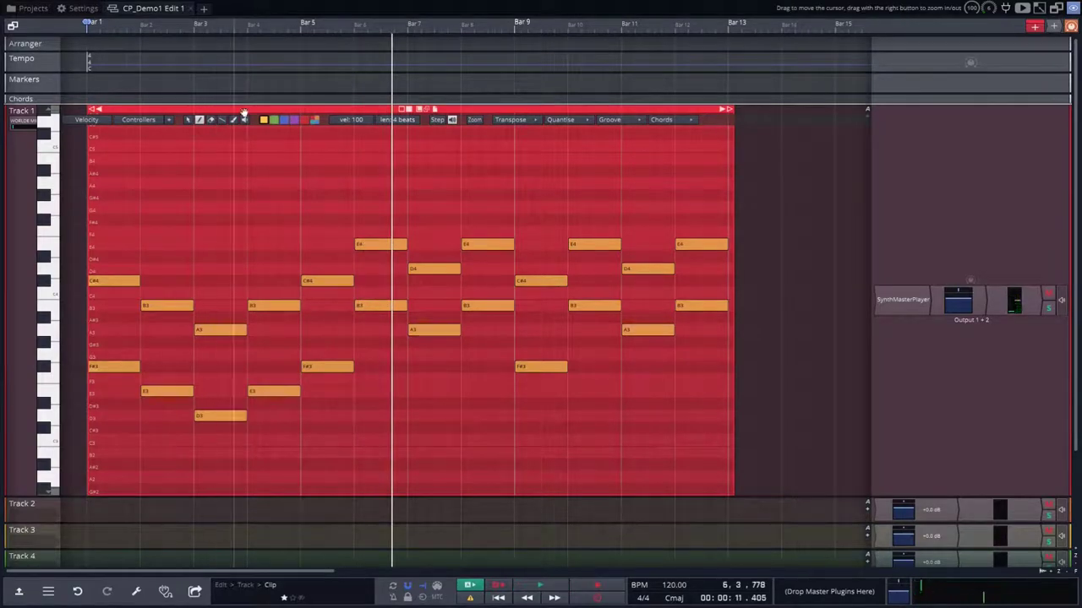
- Move the chord clip to about bar 33 and stretch the bass clip with its notes to end at bar 25
scroll(407, 236, "down", 5)
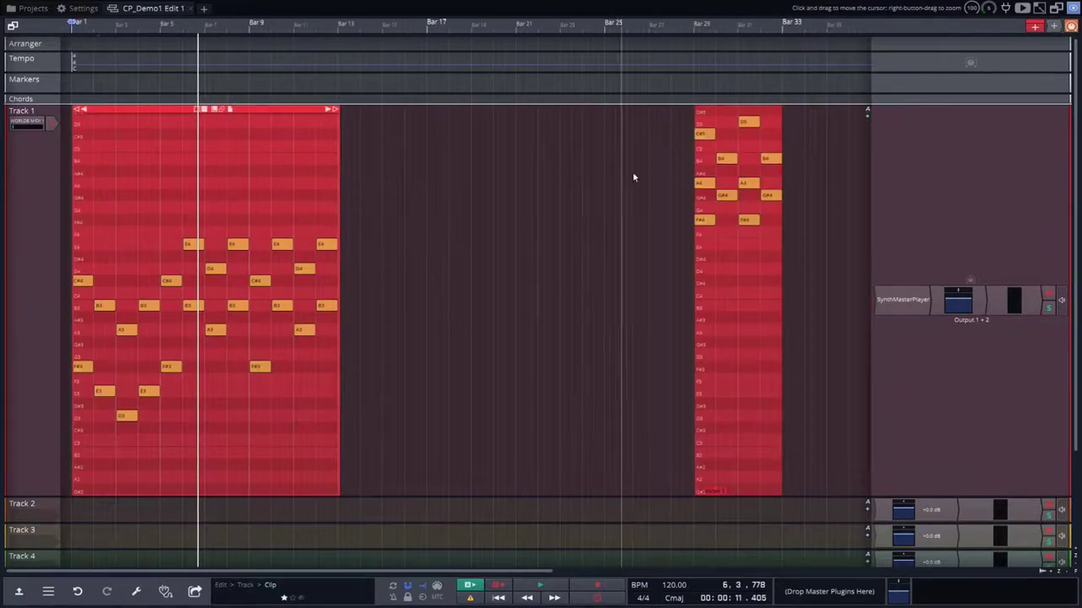
left_click_drag(737, 125, 820, 125)
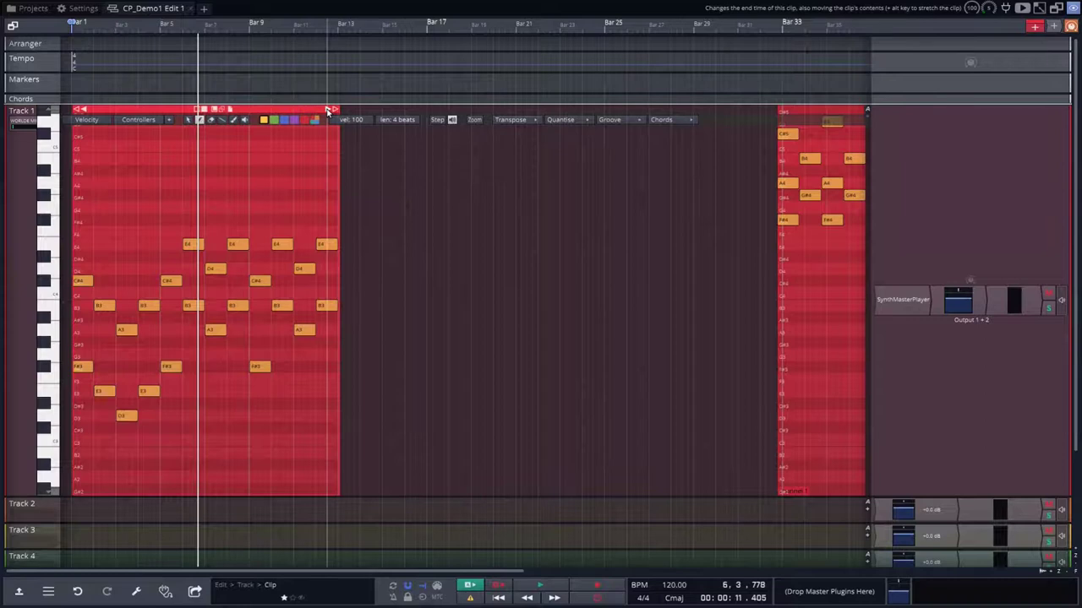
left_click_drag(328, 110, 593, 113)
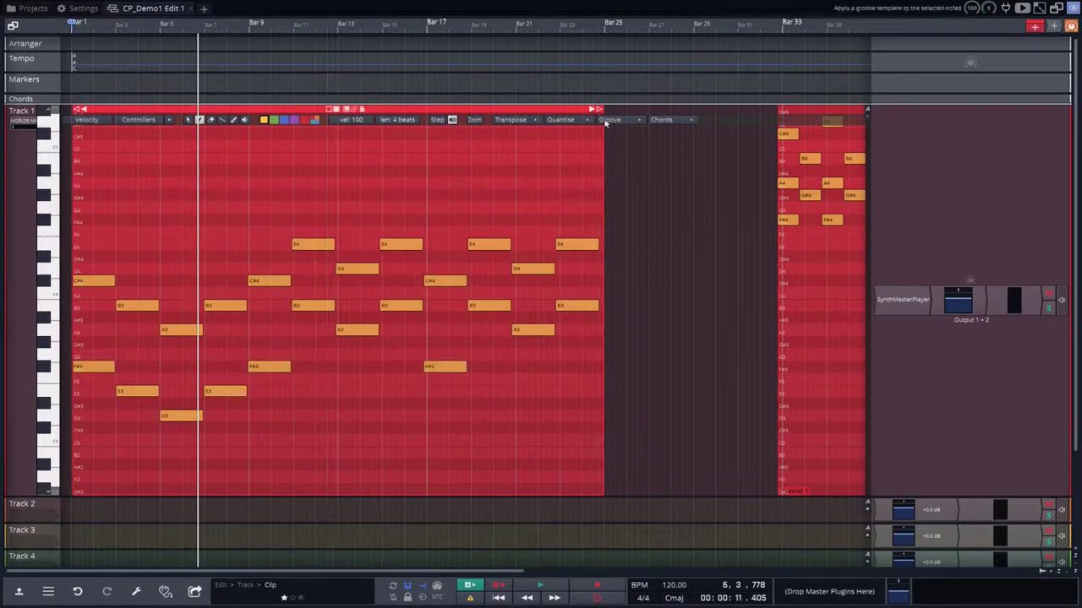
scroll(678, 270, "up", 2)
scroll(678, 271, "down", 4)
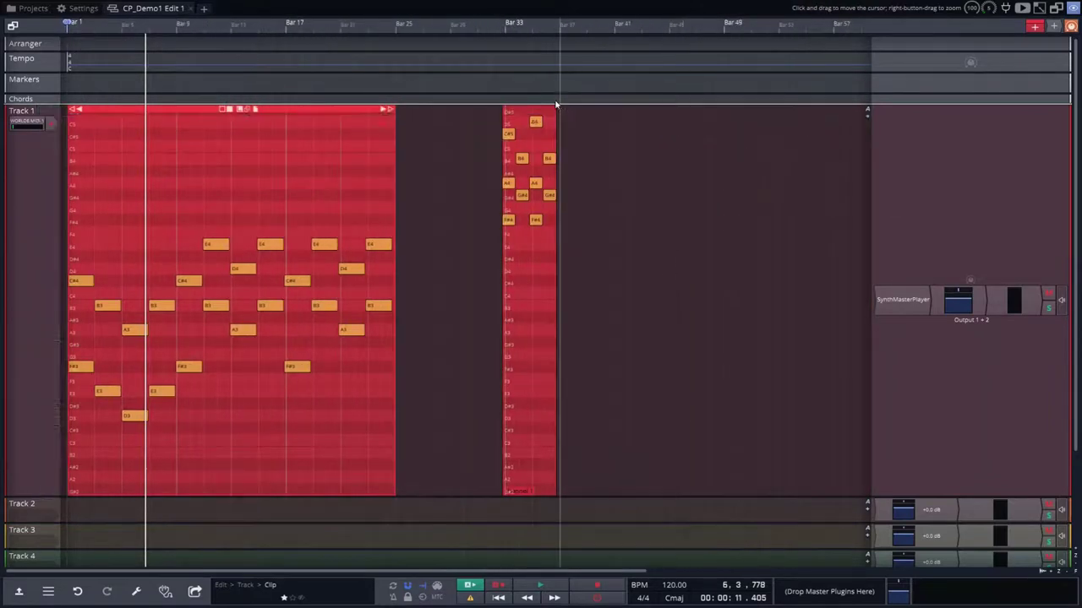
- Stretch the bass clip with its notes to end at bar 37 and place the chord clip at bar 41
left_click_drag(515, 110, 347, 158)
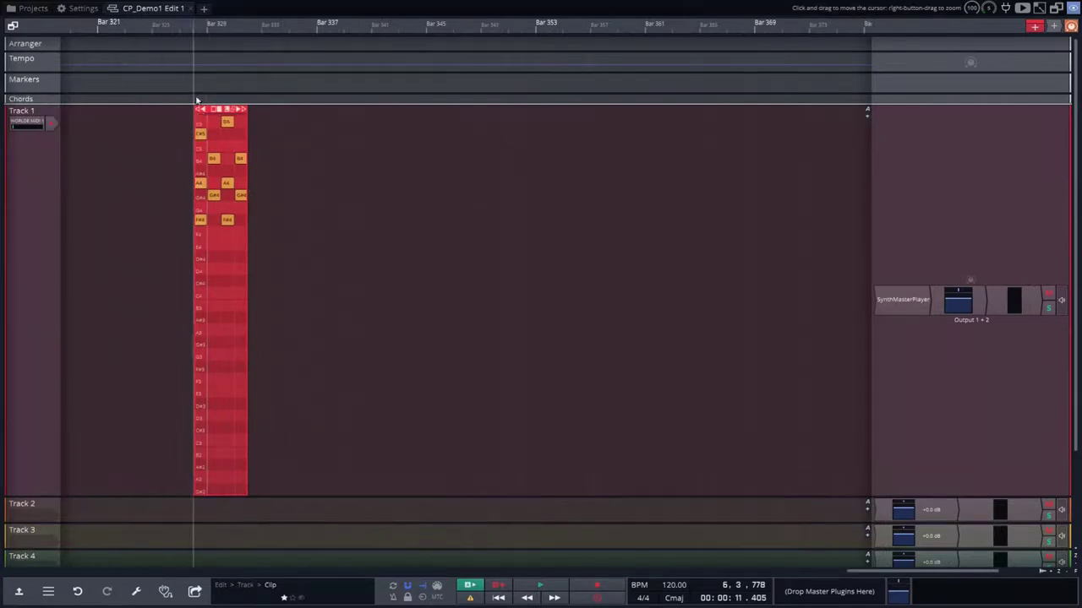
left_click_drag(207, 110, 734, 111)
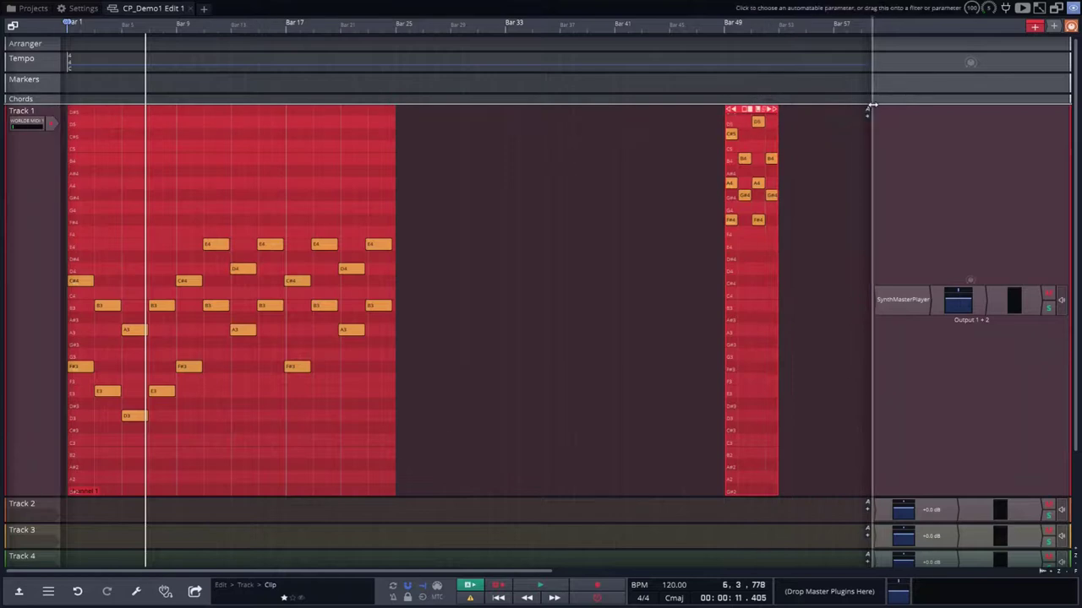
left_click_drag(869, 109, 968, 101)
mouse_move(494, 122)
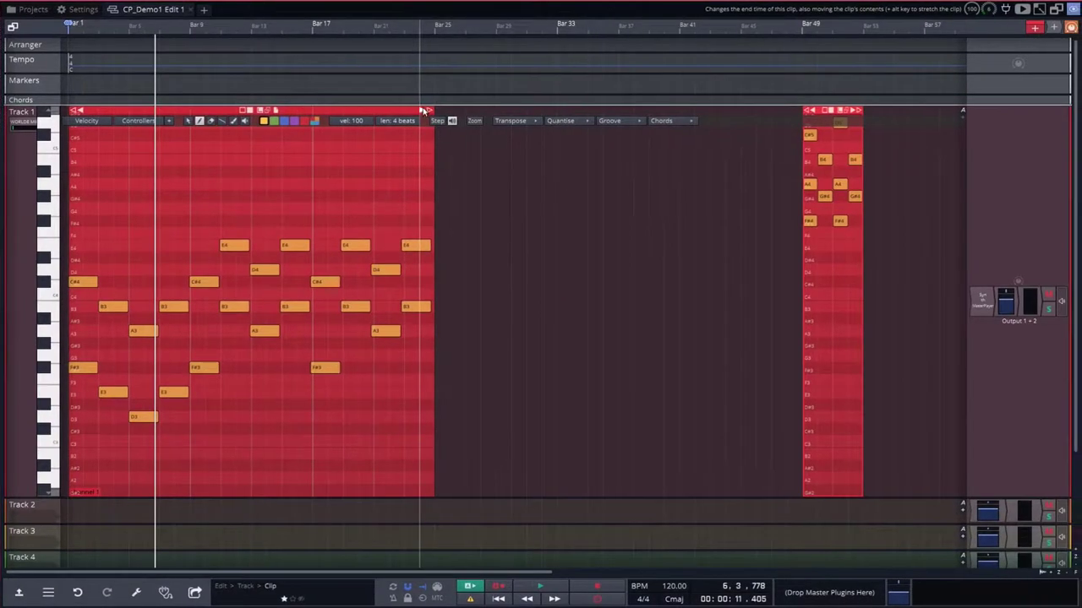
left_click_drag(422, 111, 731, 112)
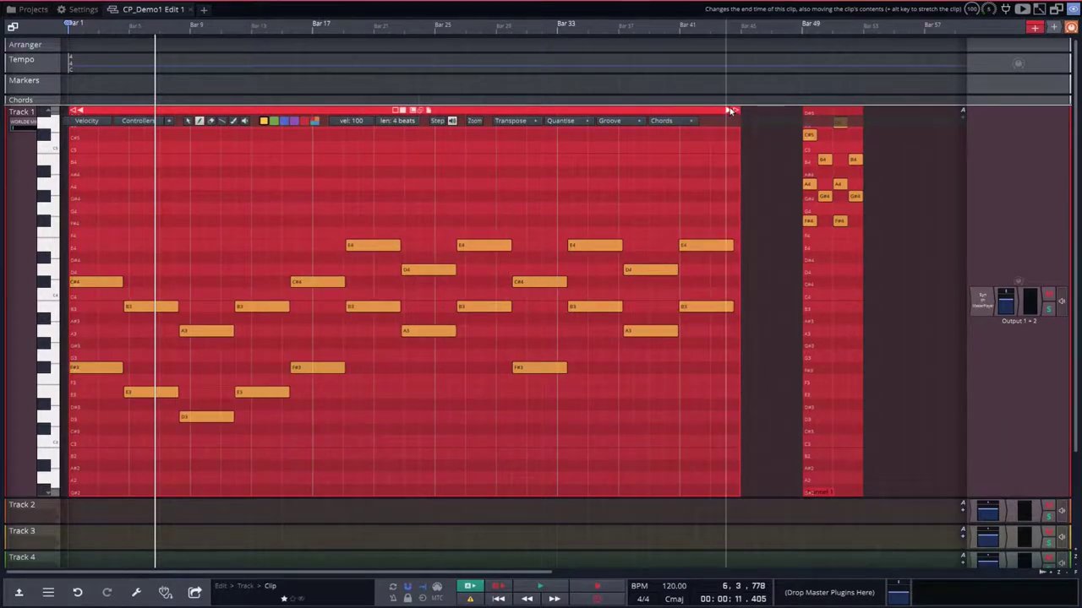
left_click_drag(725, 110, 616, 109)
left_click_drag(852, 103, 748, 116)
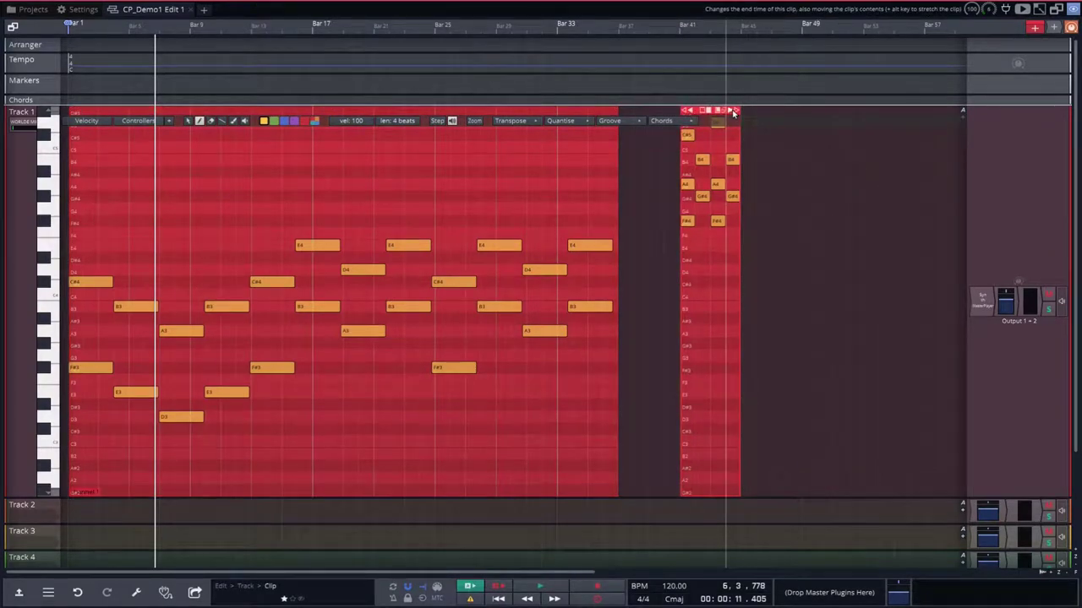
- Stretch the chord clip with its notes so that it runs from bar 41 to bar 53
left_click_drag(734, 112, 652, 186)
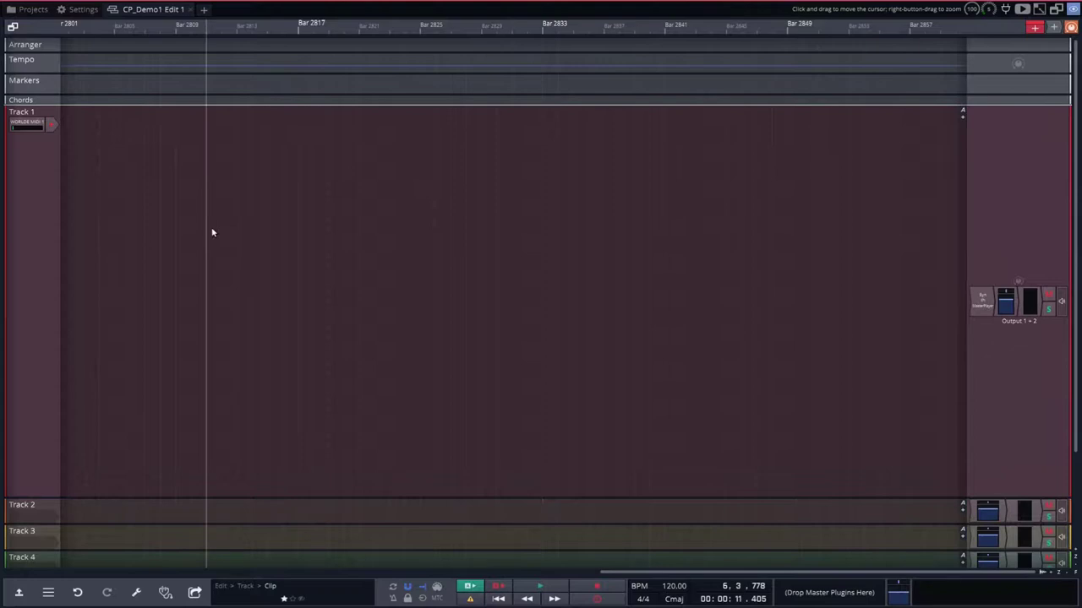
key("ctrl+z")
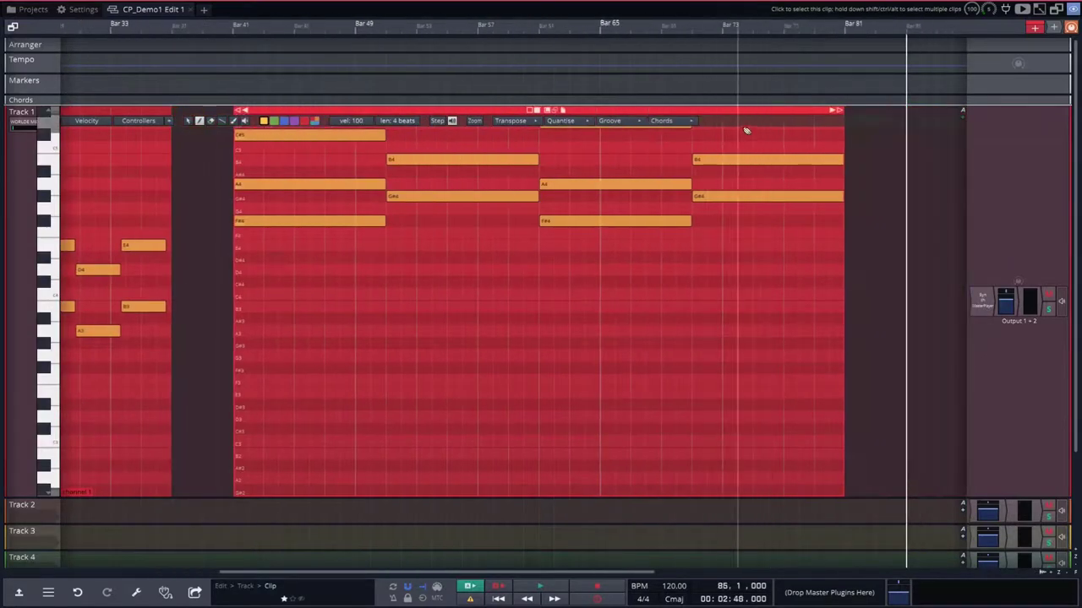
left_click_drag(833, 112, 403, 121)
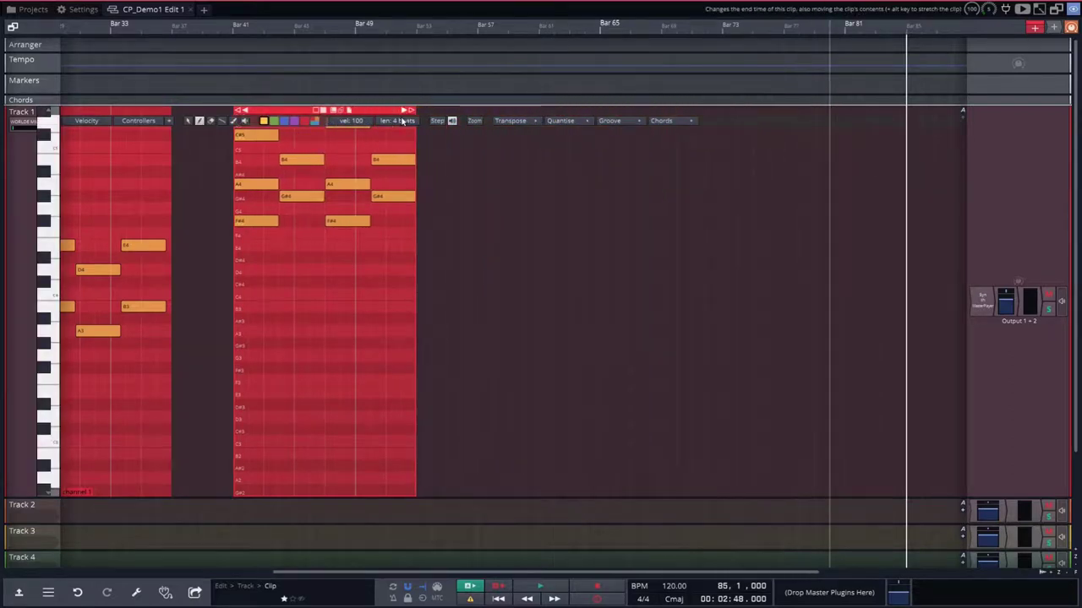
mouse_move(403, 120)
left_mouse_down()
mouse_move(285, 122)
mouse_move(405, 123)
left_mouse_up()
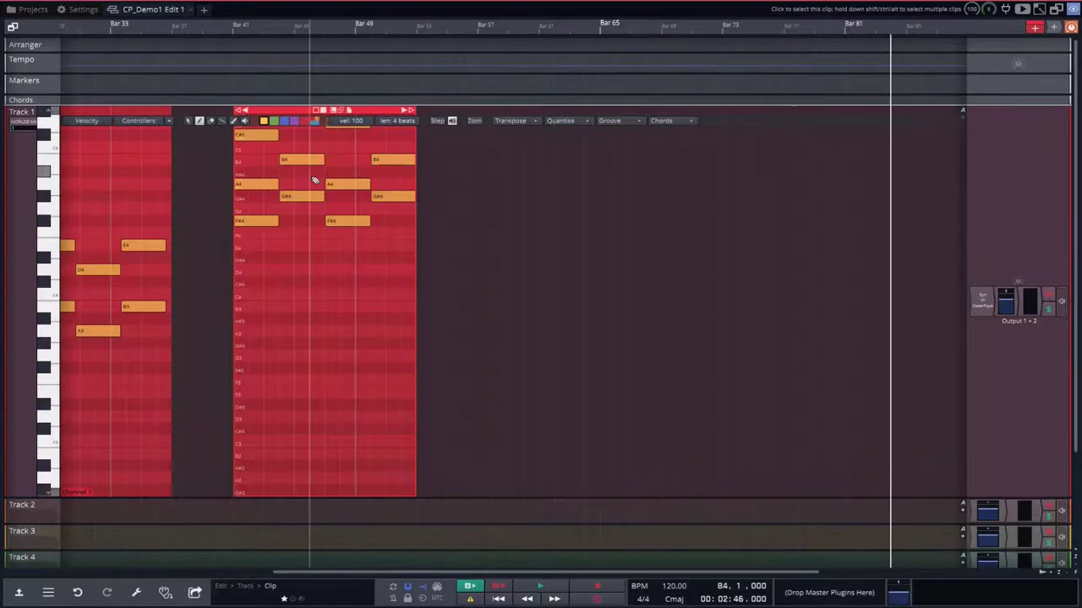
- Move the stretched chord clip over the bass clip so that it starts at about bar 10
key("Home")
left_click_drag(735, 111, 260, 109)
scroll(301, 279, "down", 2)
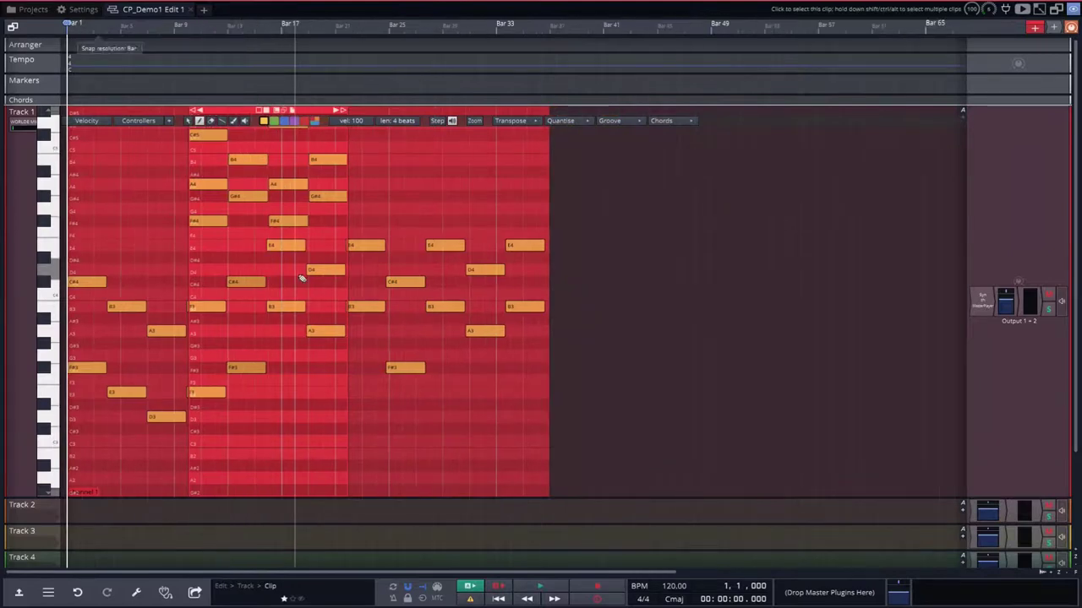
scroll(302, 278, "up", 3)
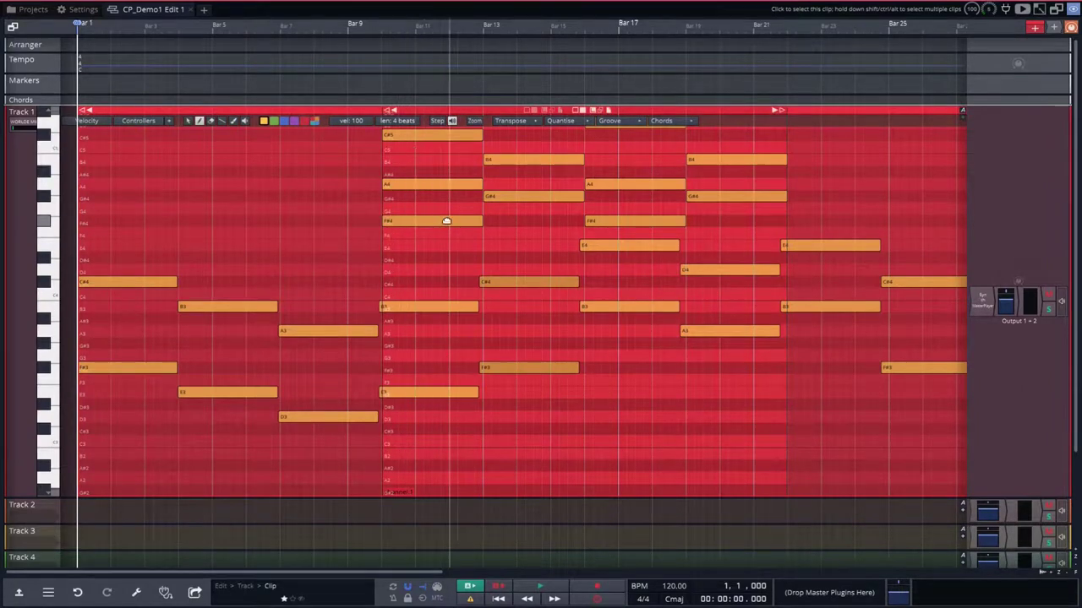
- Break the chord clip's first chord into short, slightly overlapping F#4, C#5 and A4 notes starting at bars 10, 11 and 12
left_click_drag(482, 220, 424, 221)
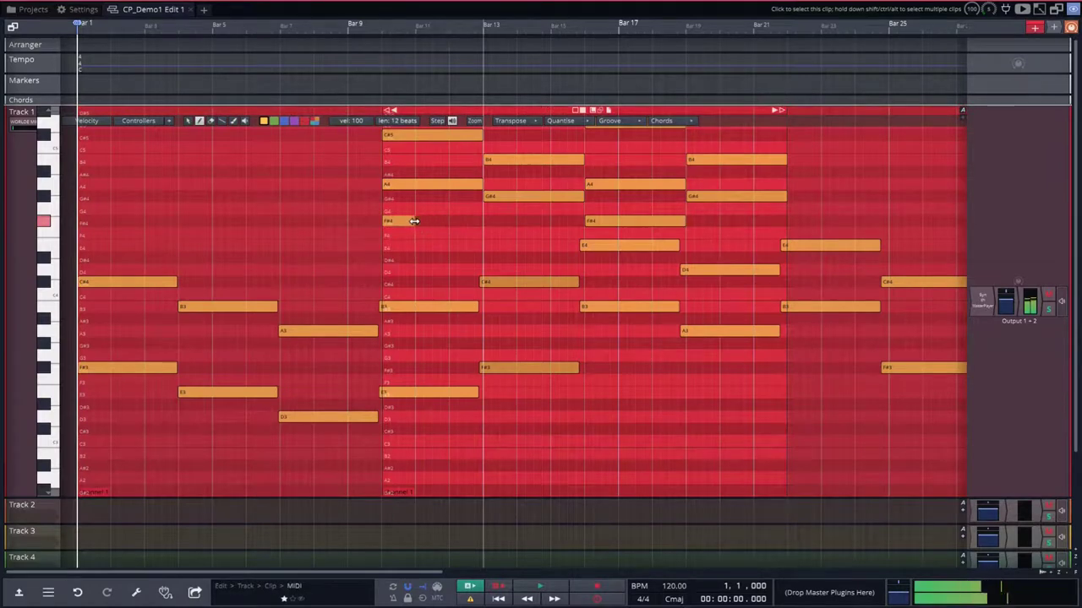
left_click_drag(385, 184, 413, 185)
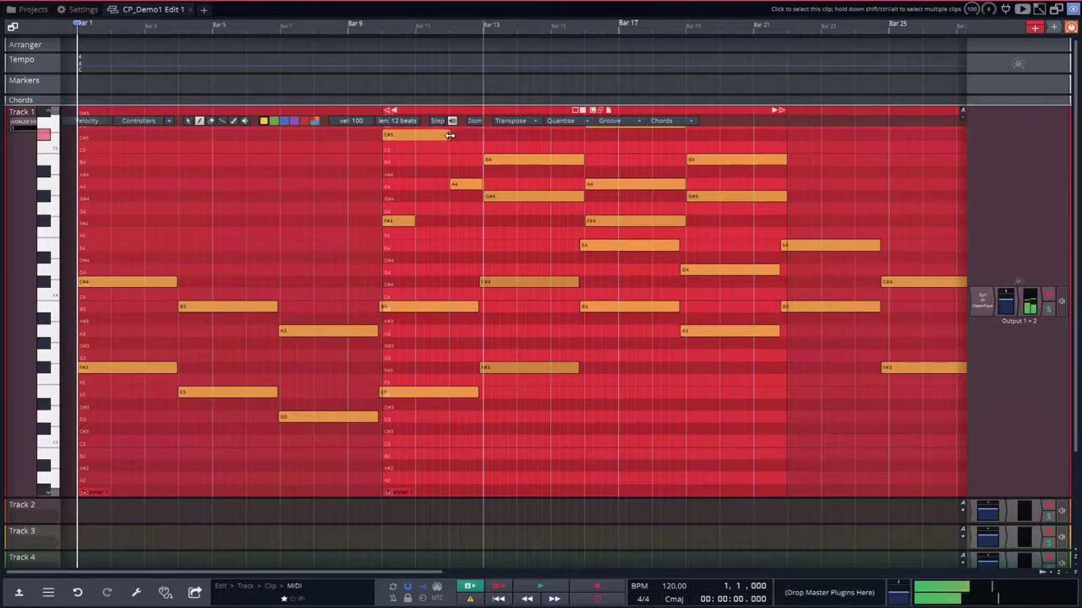
left_click_drag(453, 135, 457, 135)
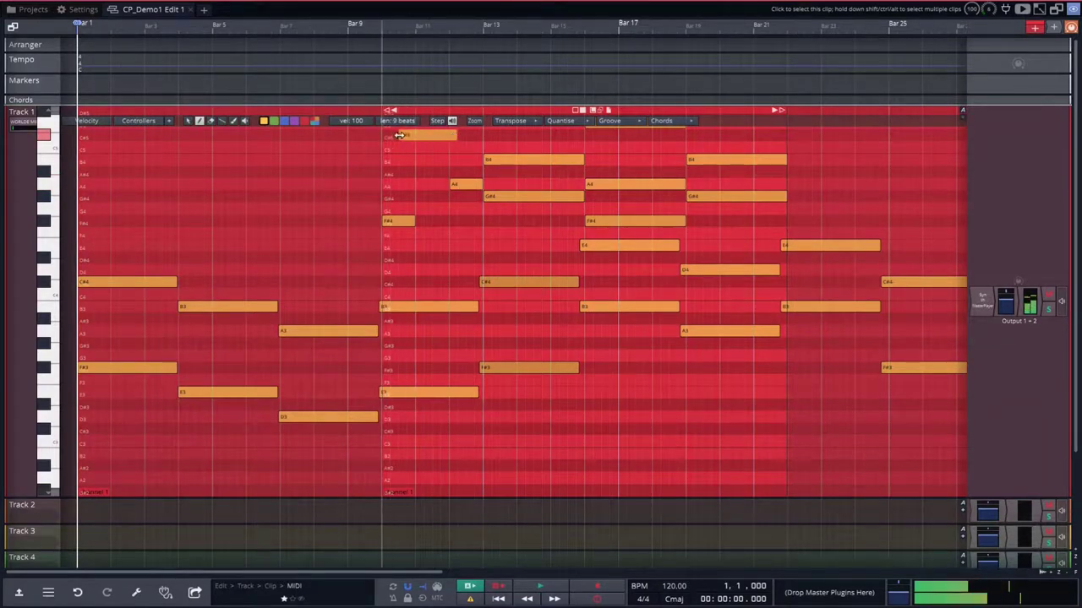
left_click_drag(412, 221, 424, 221)
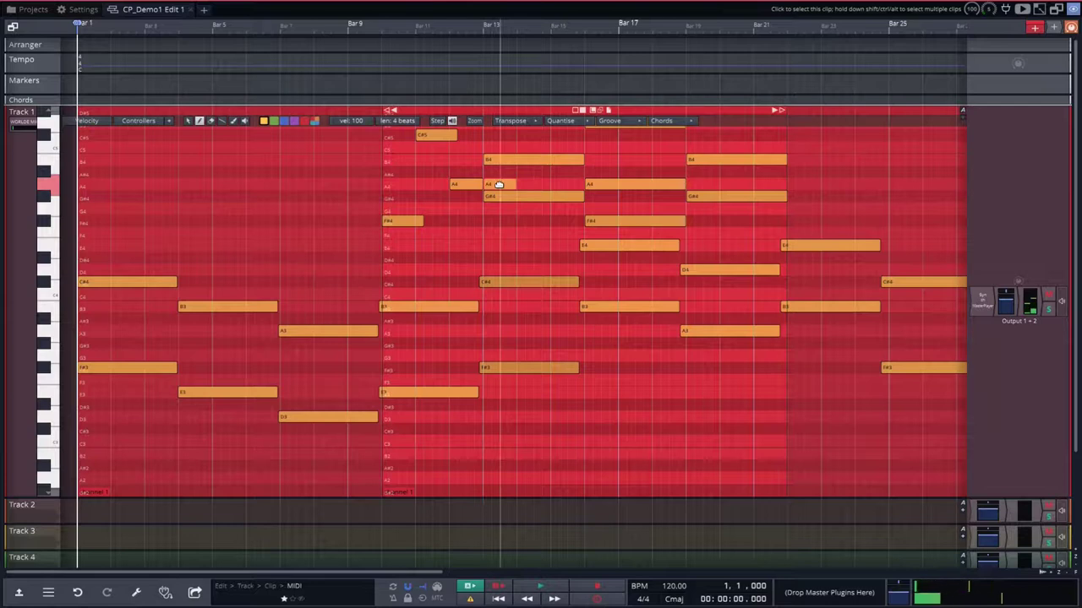
double_click(498, 184)
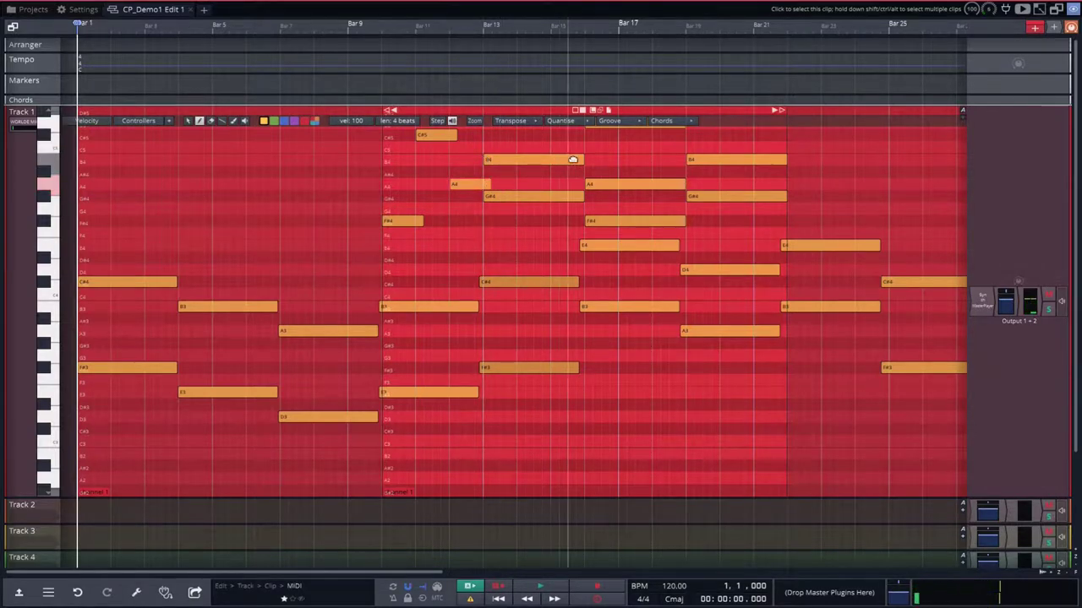
- Break the second chord into one-bar B4, G#4 and E5 notes starting at bars 13, 14 and 15, and shorten the third chord's D5 to bar 16
left_click_drag(581, 159, 516, 159)
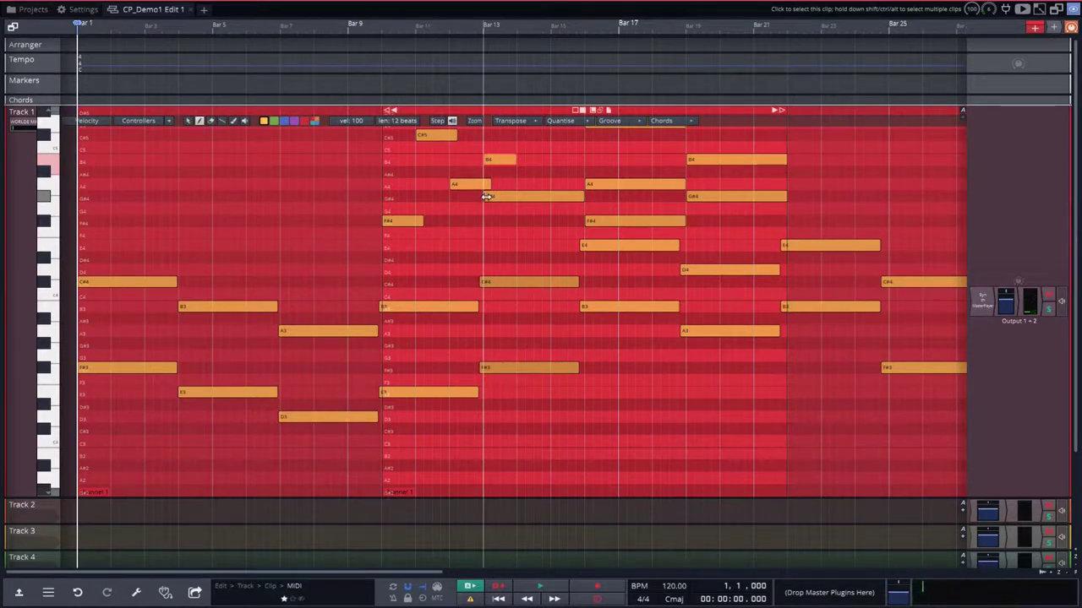
left_click_drag(487, 197, 549, 196)
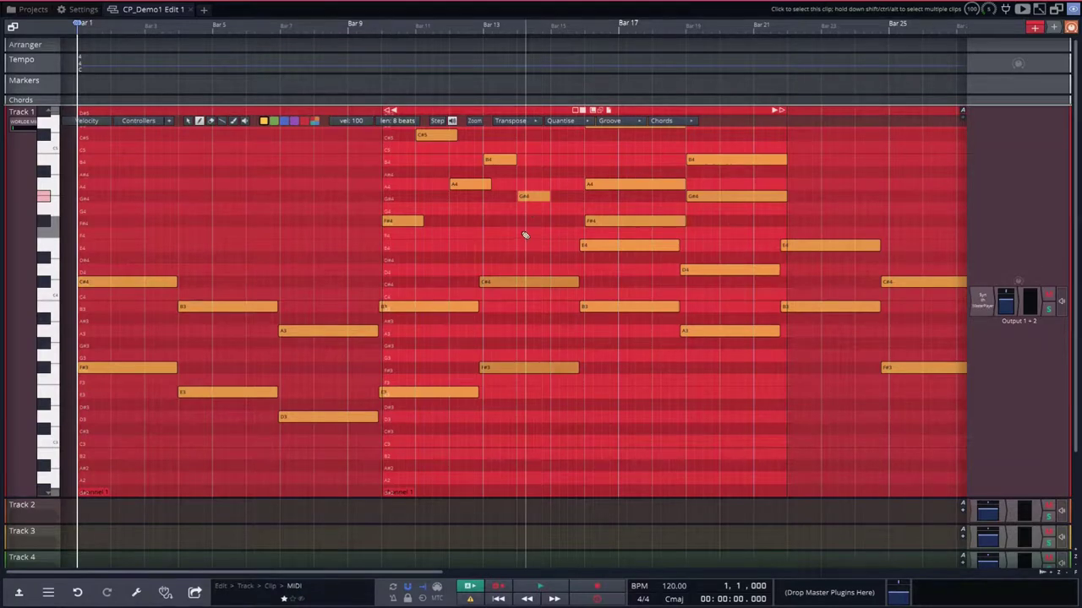
scroll(524, 235, "up", 2)
scroll(524, 235, "up", 1)
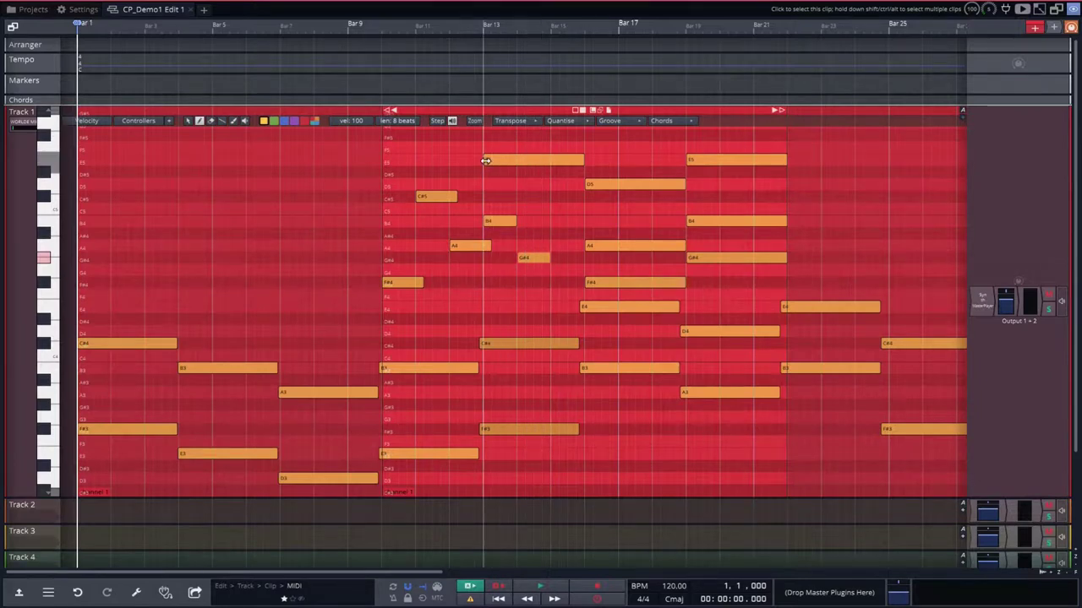
left_click_drag(485, 161, 561, 160)
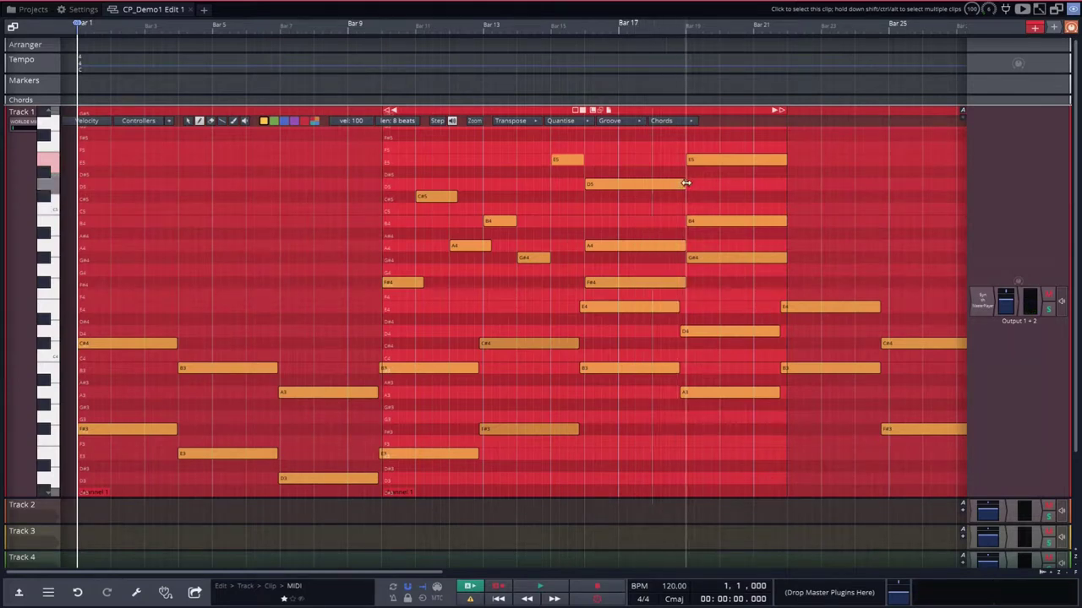
left_click_drag(683, 185, 617, 186)
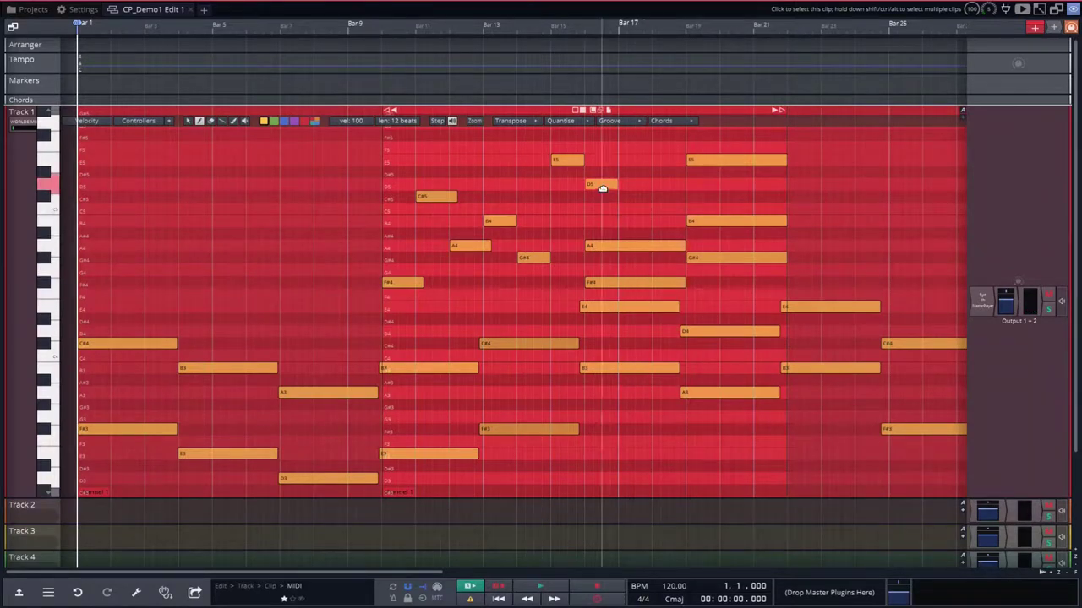
- Move the chord clip off the bass clip so that it starts just after bar 37
left_click(316, 86)
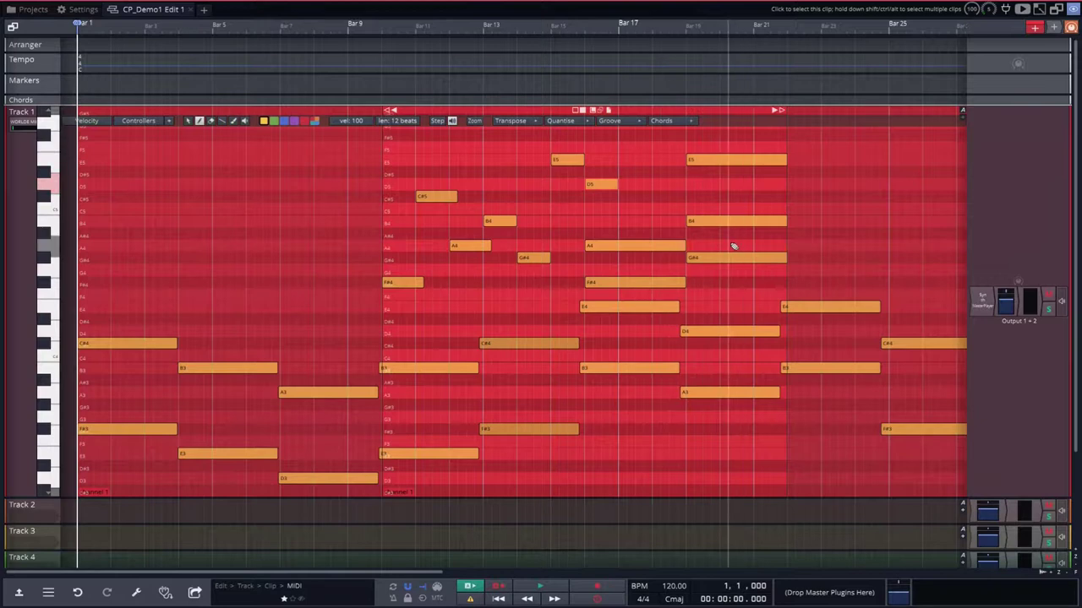
key("space")
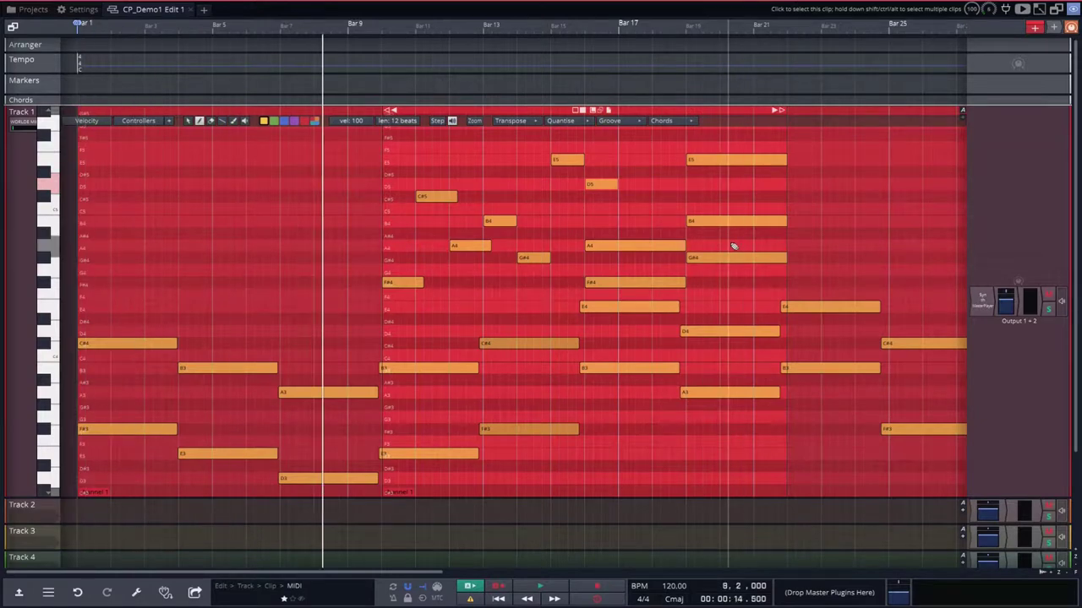
key("End")
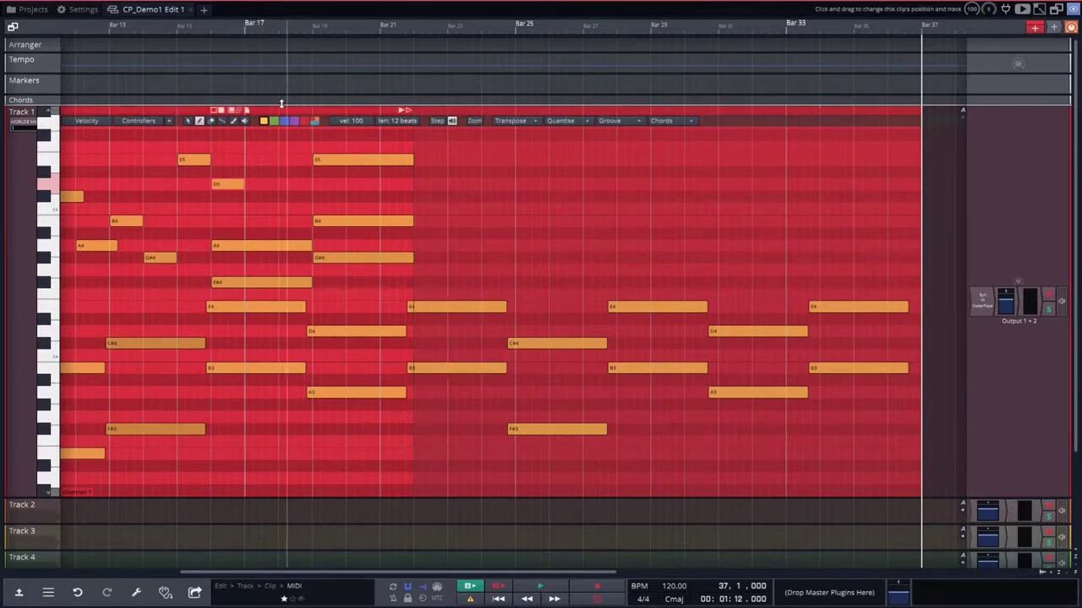
left_click_drag(268, 111, 926, 135)
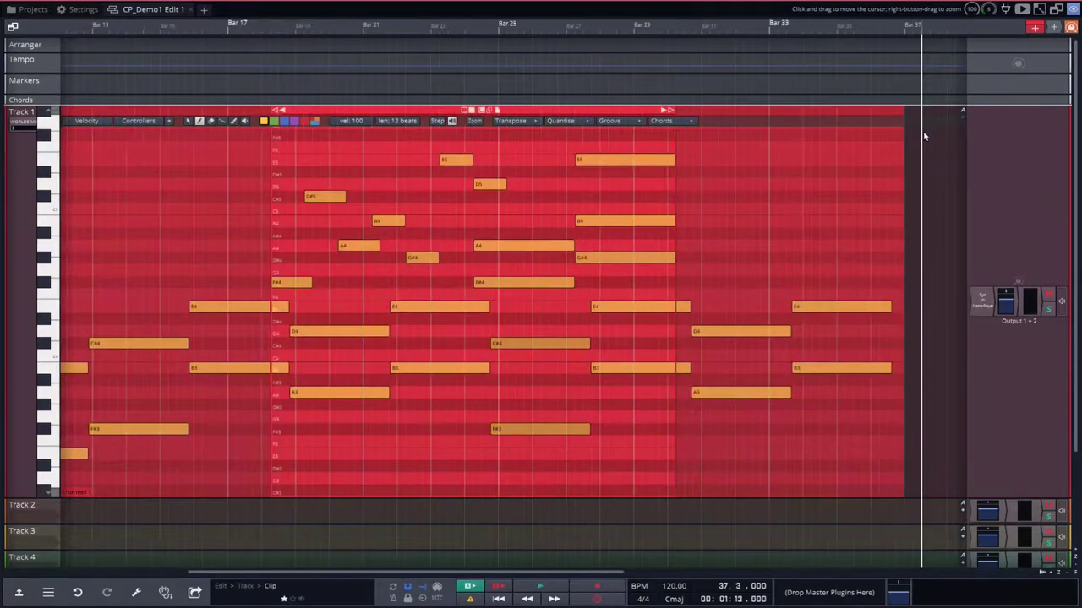
left_click_drag(321, 110, 921, 109)
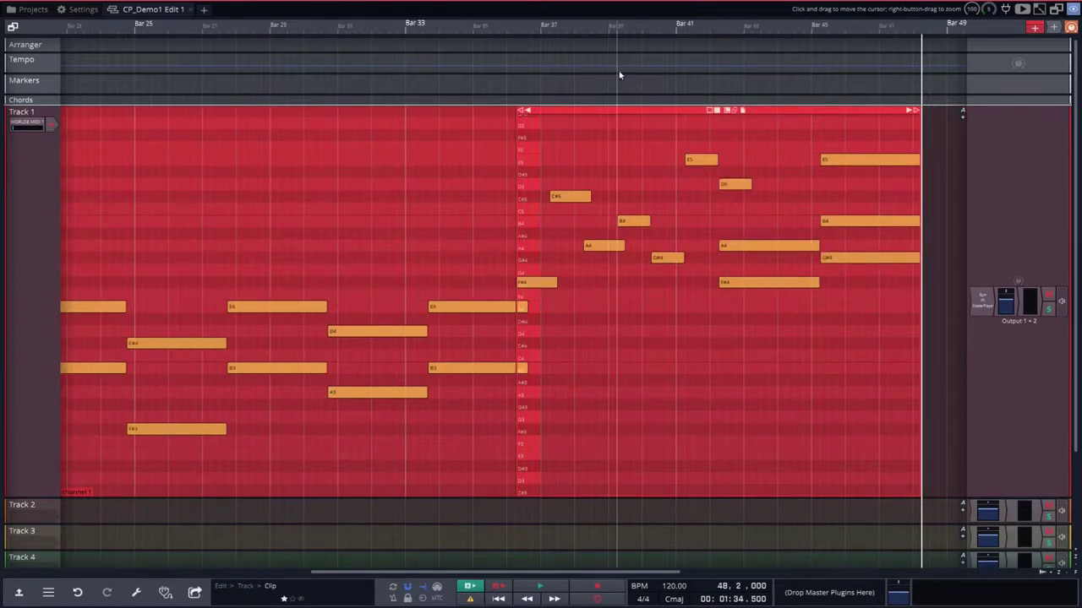
mouse_move(741, 169)
left_click_drag(701, 111, 733, 112)
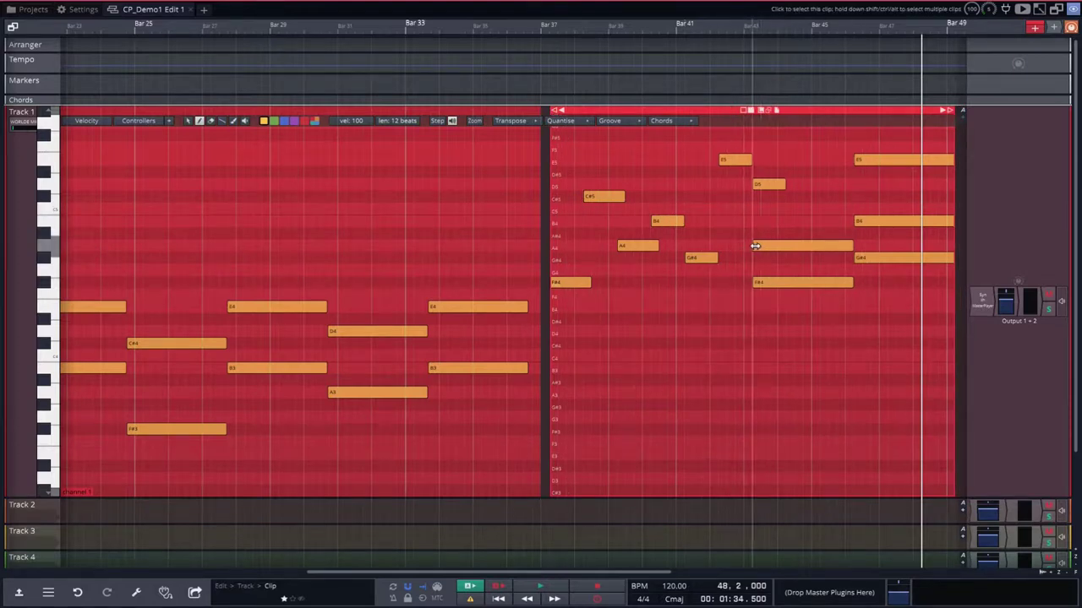
- Stagger the third chord's A4 and F#4 as short notes following D5, and cut the last chord's G#4 down to its closing part
left_click_drag(753, 246, 785, 247)
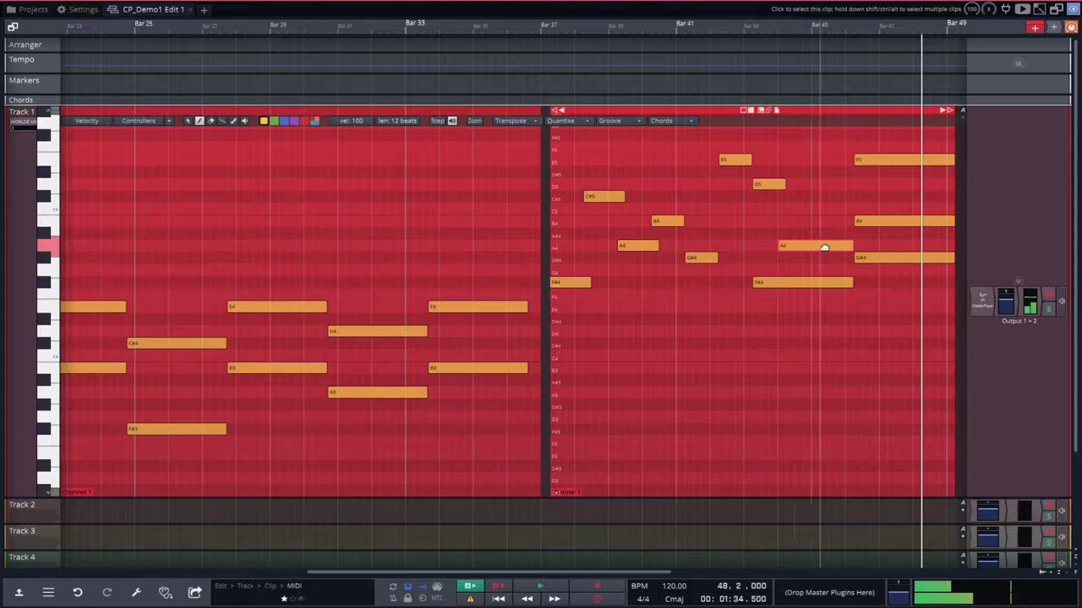
left_click_drag(851, 246, 839, 245)
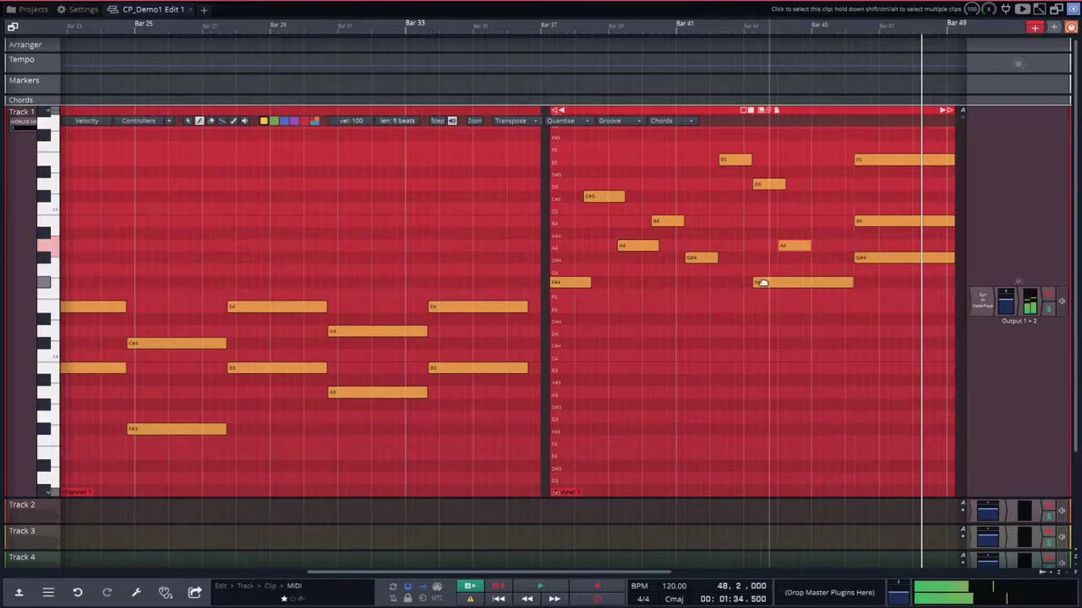
left_click_drag(753, 283, 813, 282)
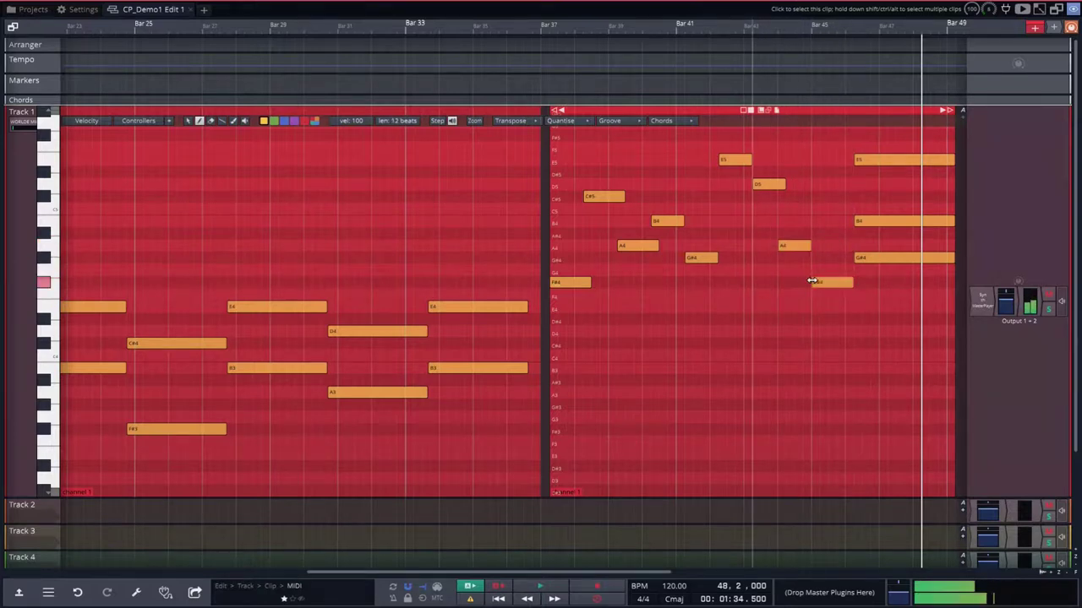
scroll(841, 278, "right", 5)
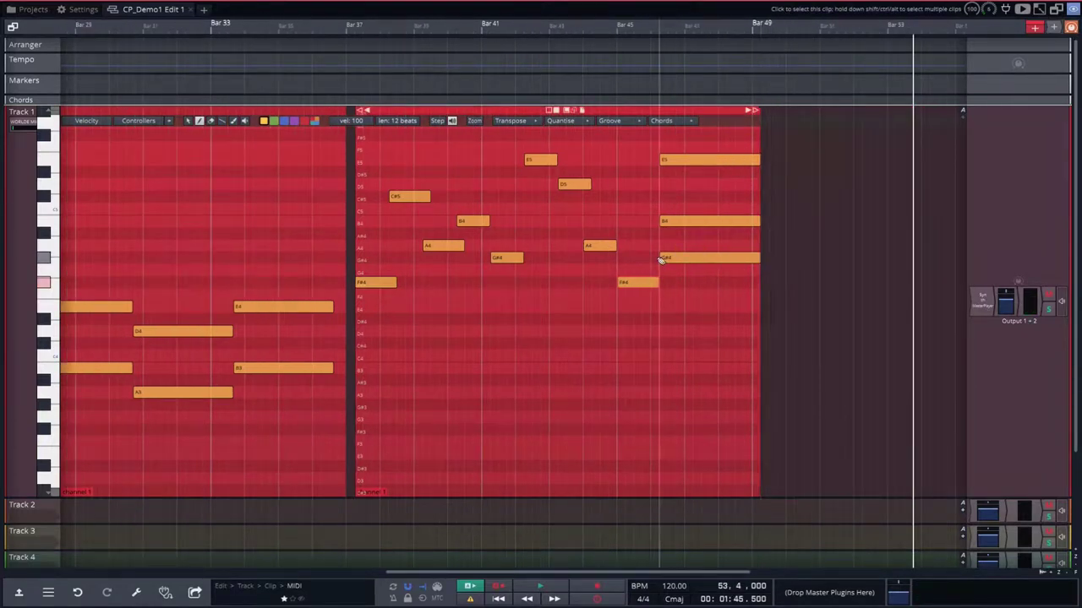
left_click_drag(661, 258, 718, 257)
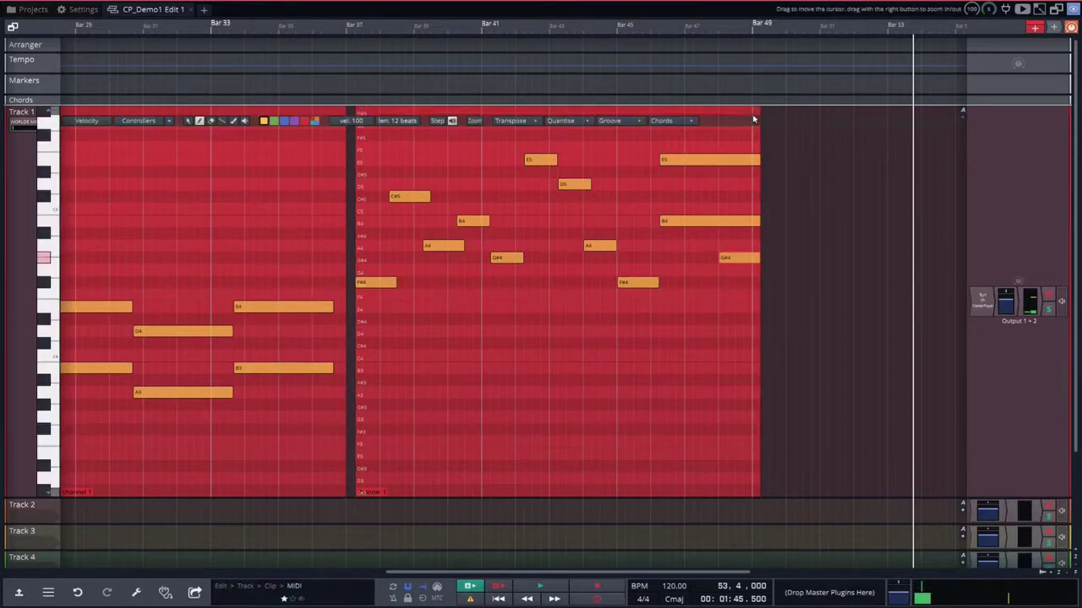
- Extend the end of the chord clip by about one bar and move the clip to start at bar 41
left_click_drag(757, 110, 791, 115)
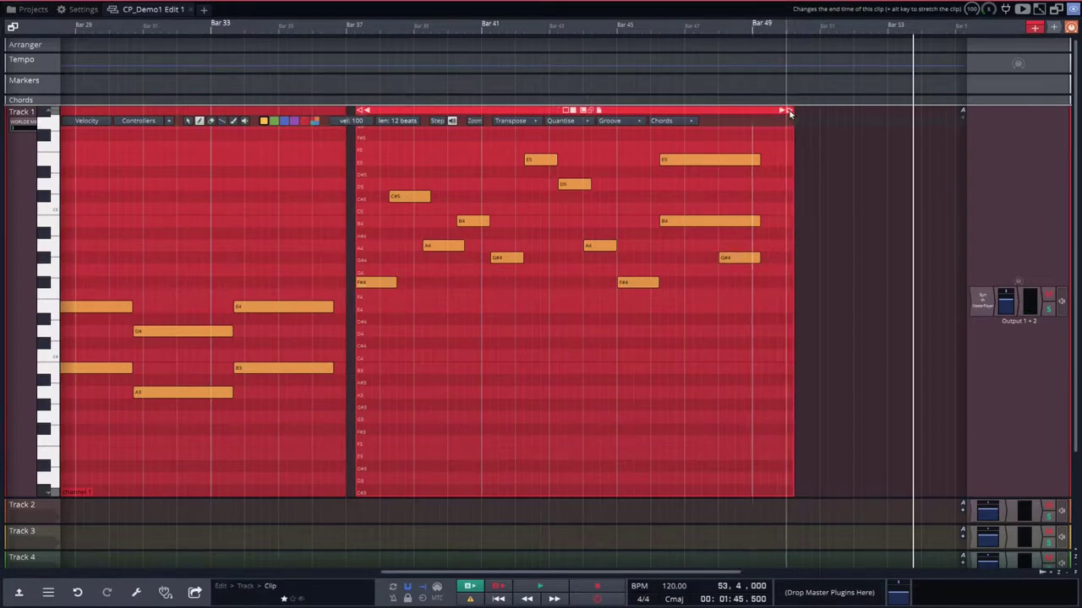
left_click_drag(422, 104, 456, 111)
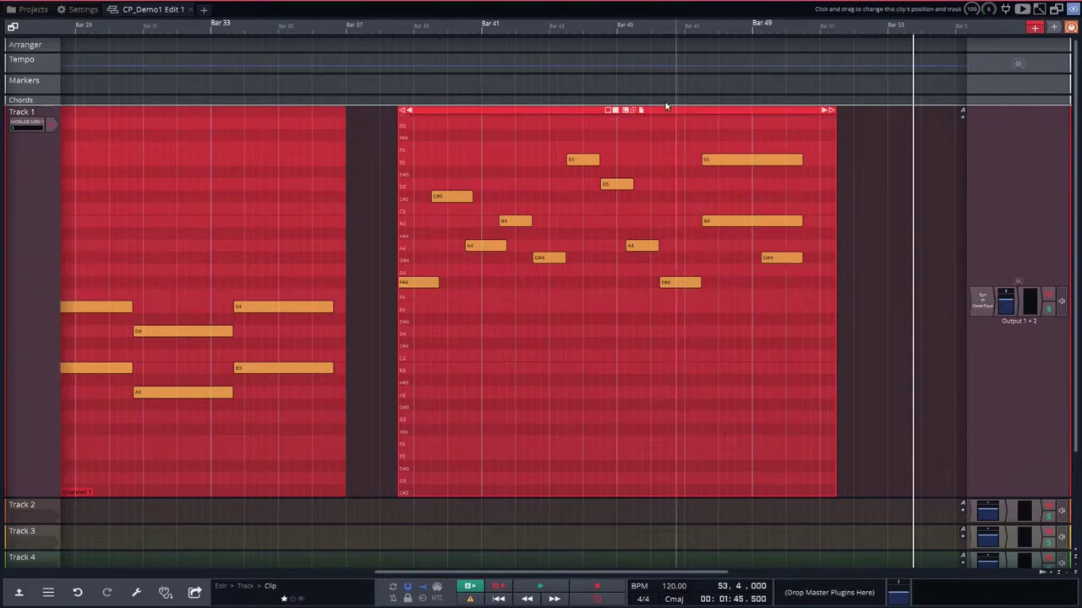
left_click_drag(572, 111, 655, 116)
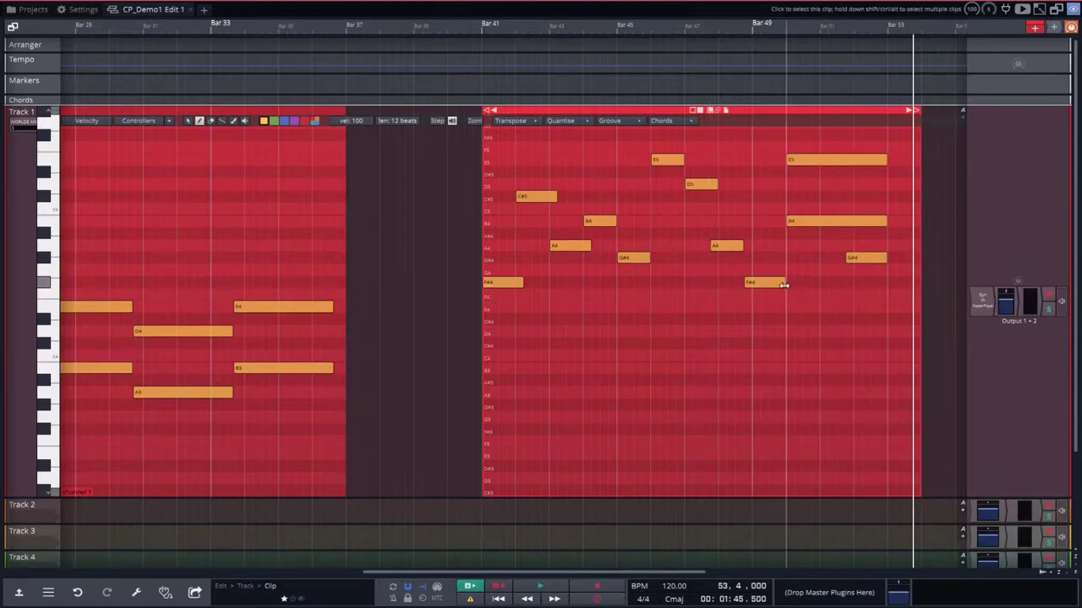
- Shorten the last chord's B4 and E5 into consecutive one-bar notes, and trim the clip's end to the end of the final G#4
left_click_drag(884, 221, 818, 220)
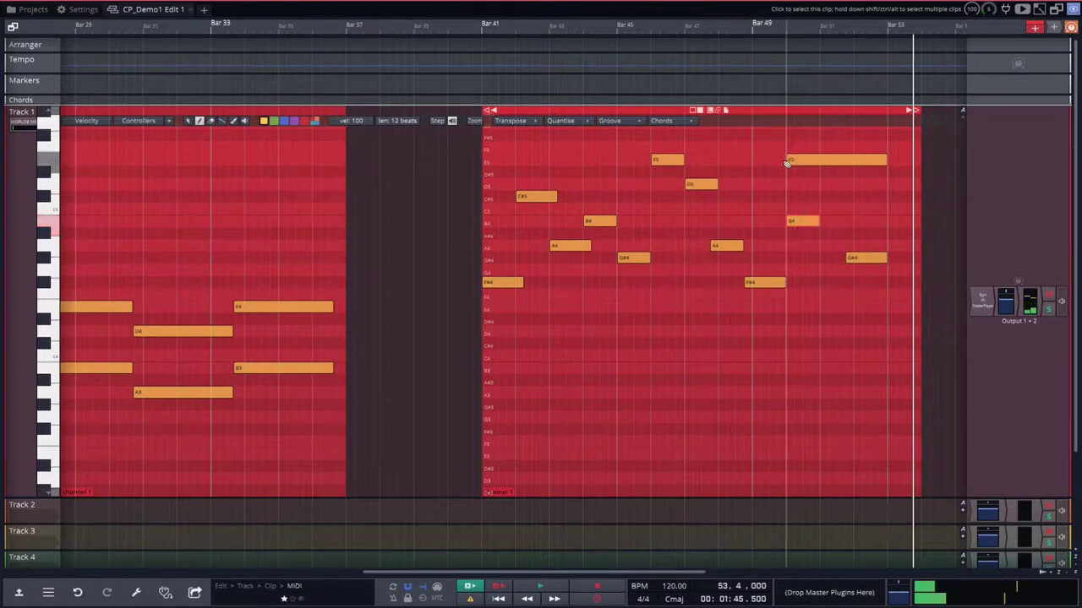
left_click_drag(787, 159, 817, 159)
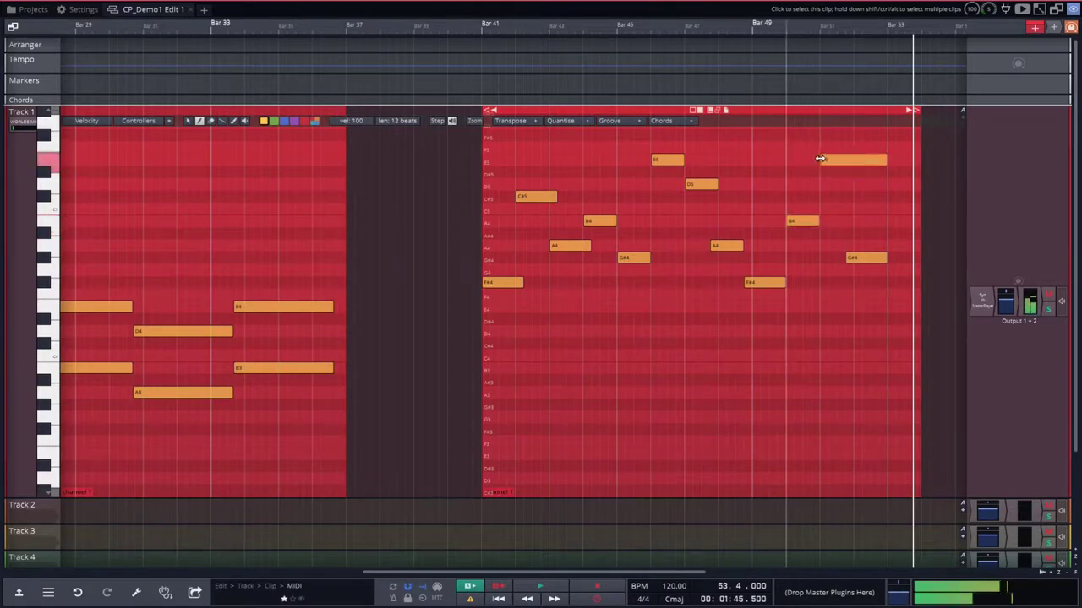
left_click_drag(884, 159, 853, 160)
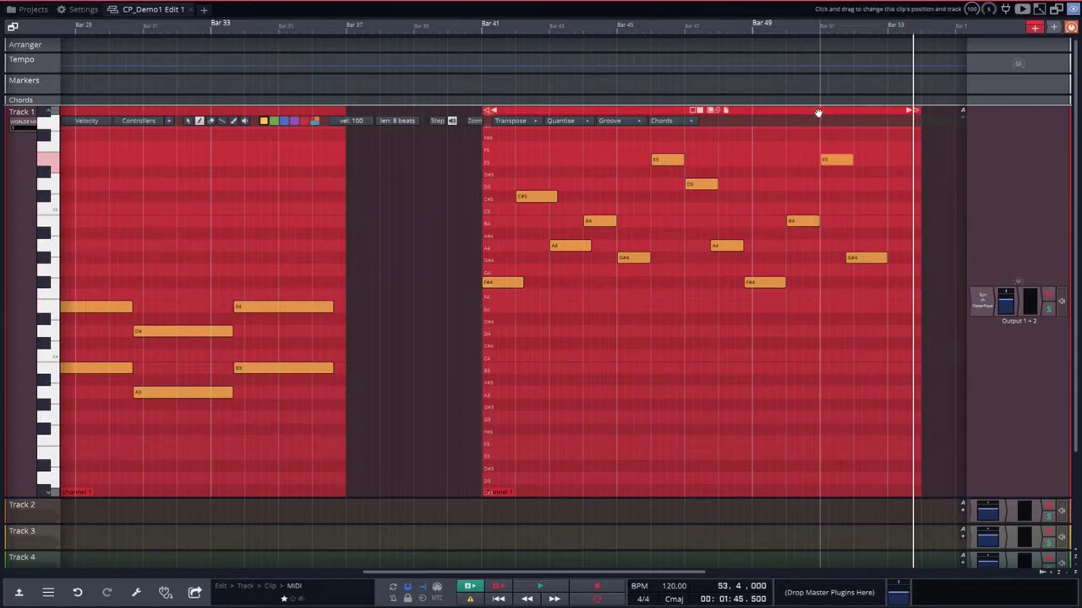
left_click_drag(916, 111, 888, 111)
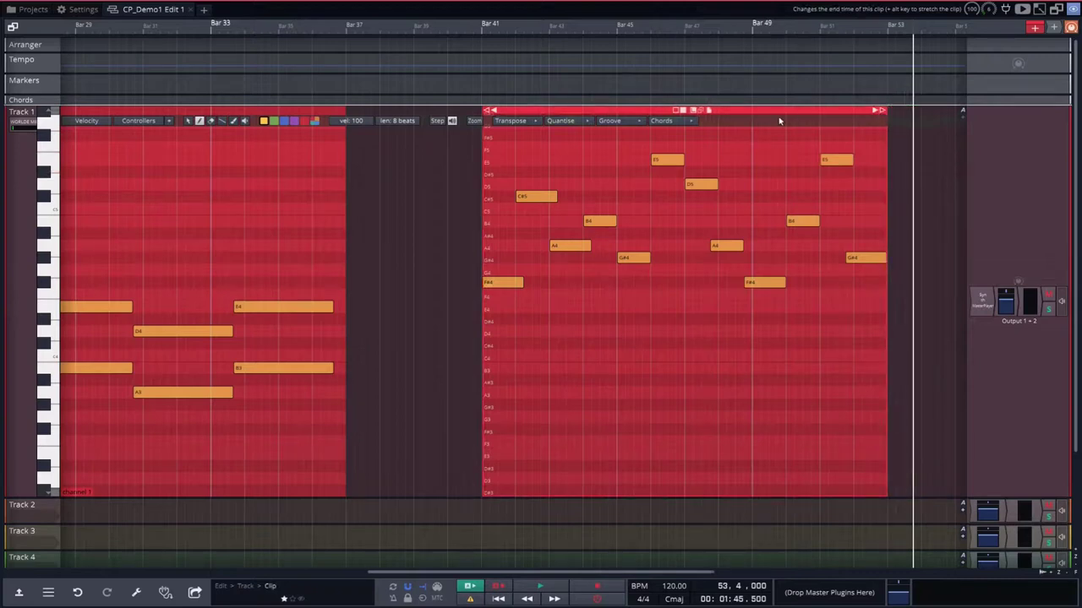
- Place the chord clip directly after the bass clip at bar 37 and extend its end to about bar 70
left_click_drag(759, 110, 660, 122)
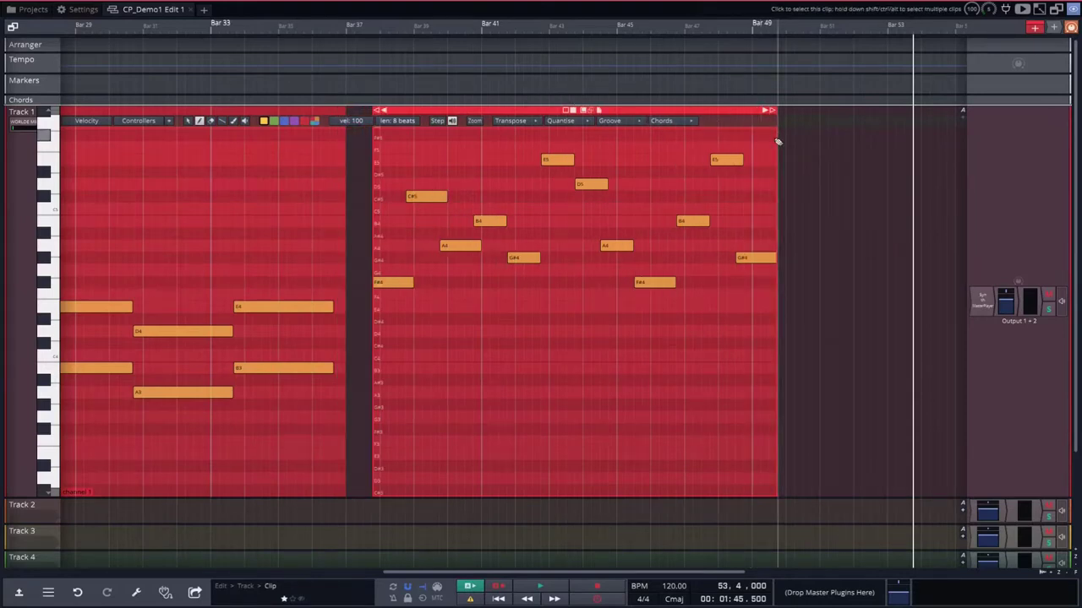
scroll(777, 141, "down", 6)
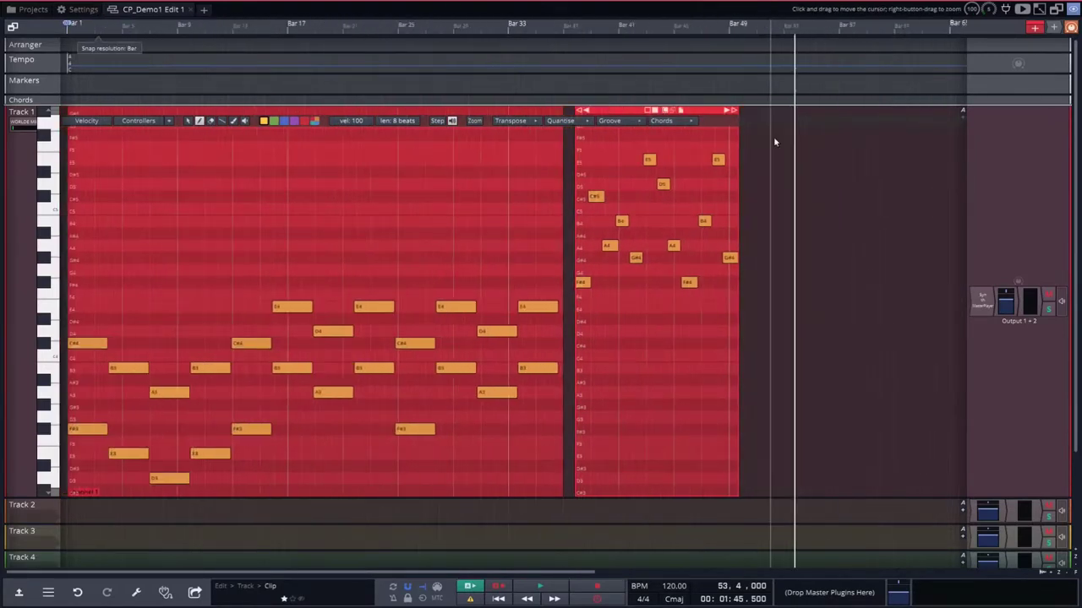
scroll(773, 141, "down", 2)
left_click_drag(649, 111, 911, 111)
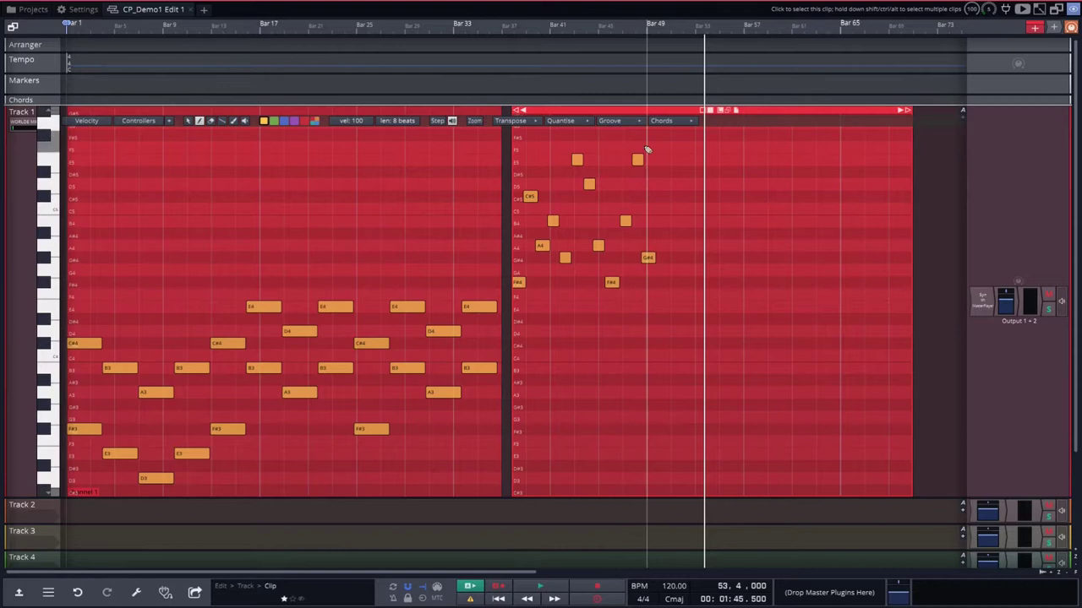
mouse_move(638, 112)
left_mouse_down()
mouse_move(618, 110)
mouse_move(632, 111)
left_mouse_up()
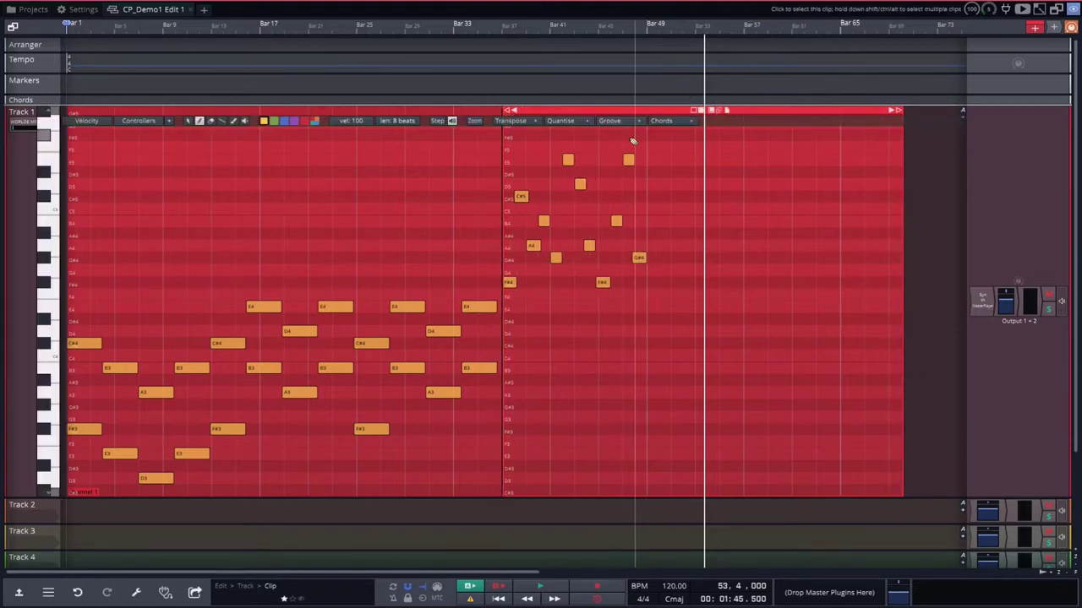
- Duplicate all the chord clip's notes from bar 49 and raise the copy's F#4, G#4 and A4 notes by one octave
left_click(578, 183)
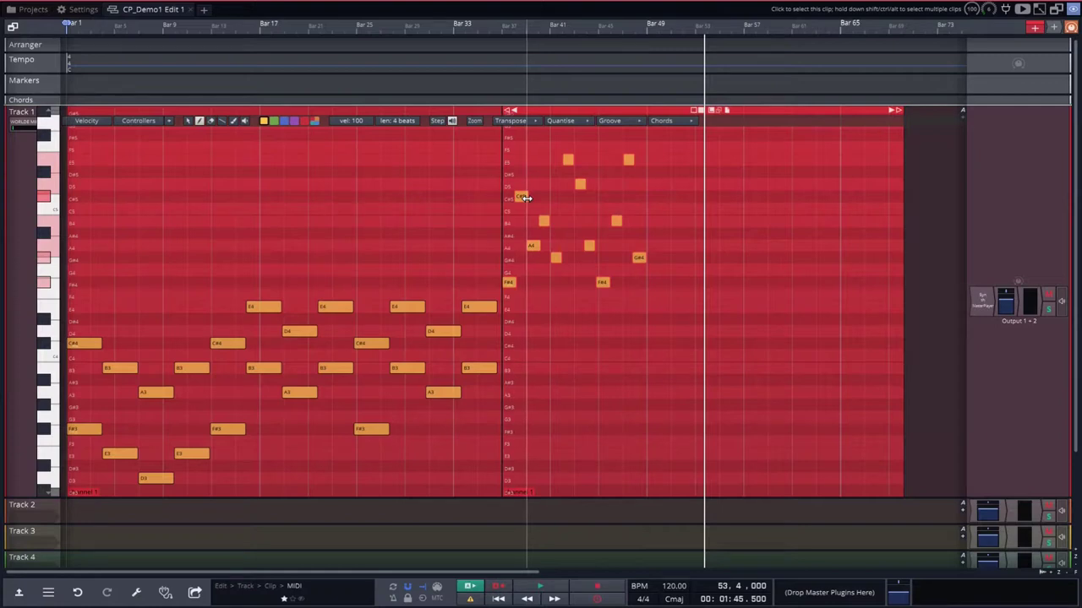
key("ctrl+d")
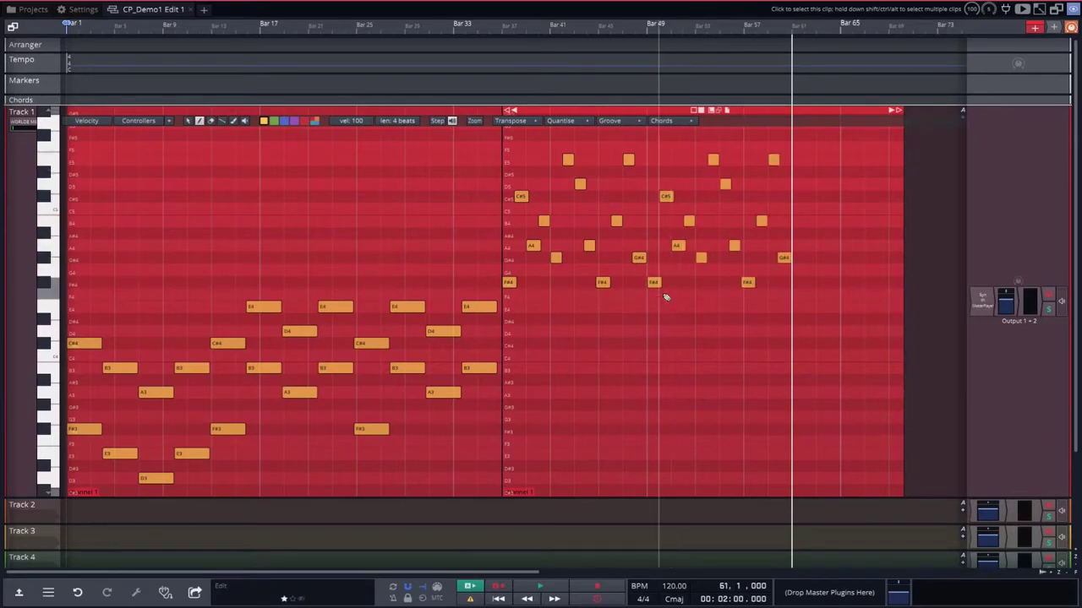
left_click_drag(655, 303, 791, 243)
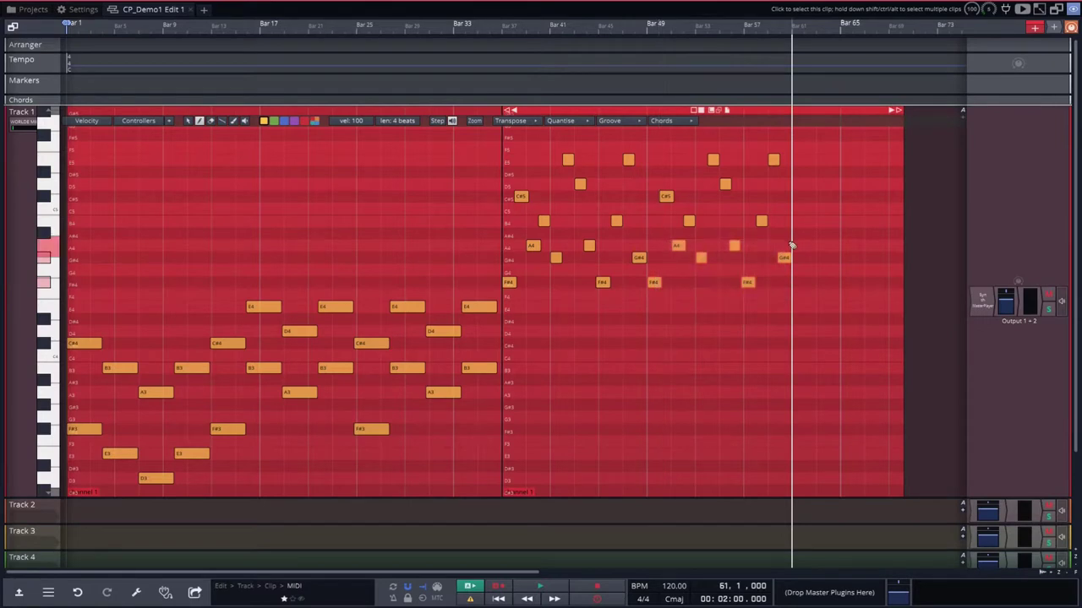
key("shift+Up")
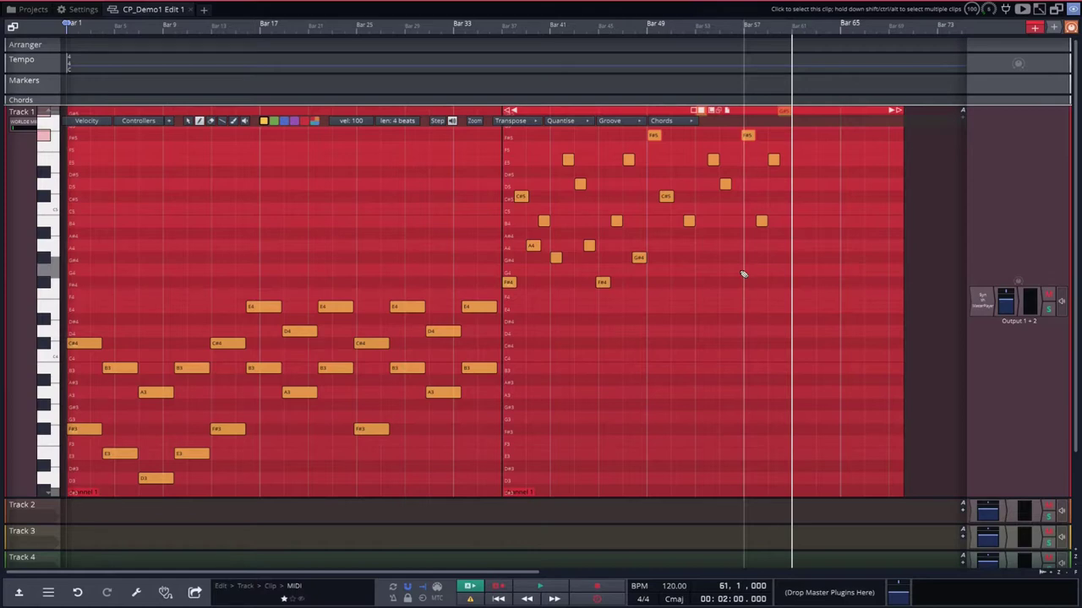
scroll(740, 275, "down", 3)
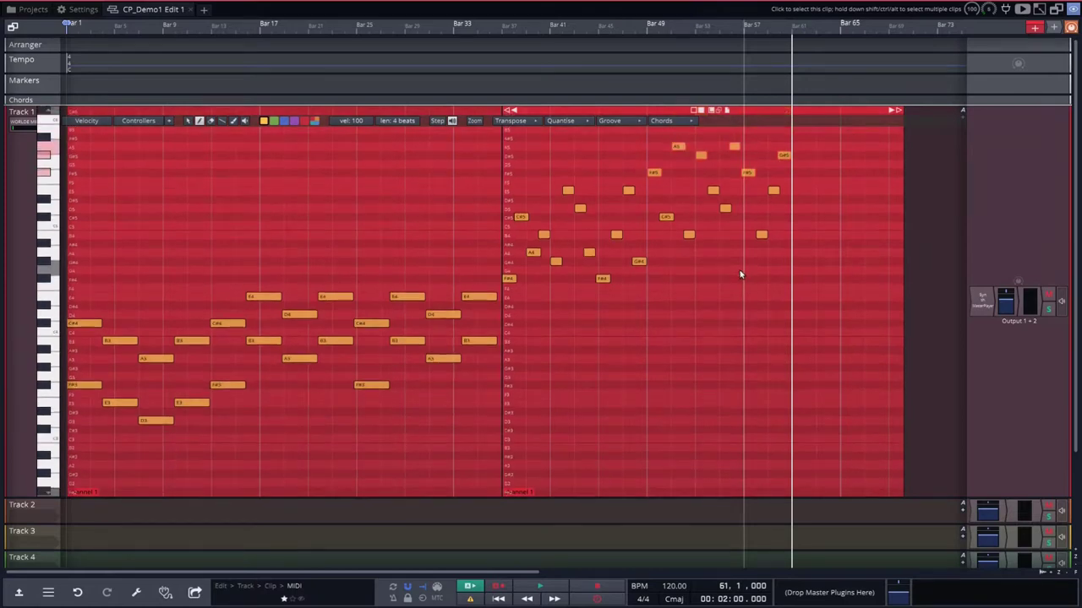
scroll(742, 275, "up", 2)
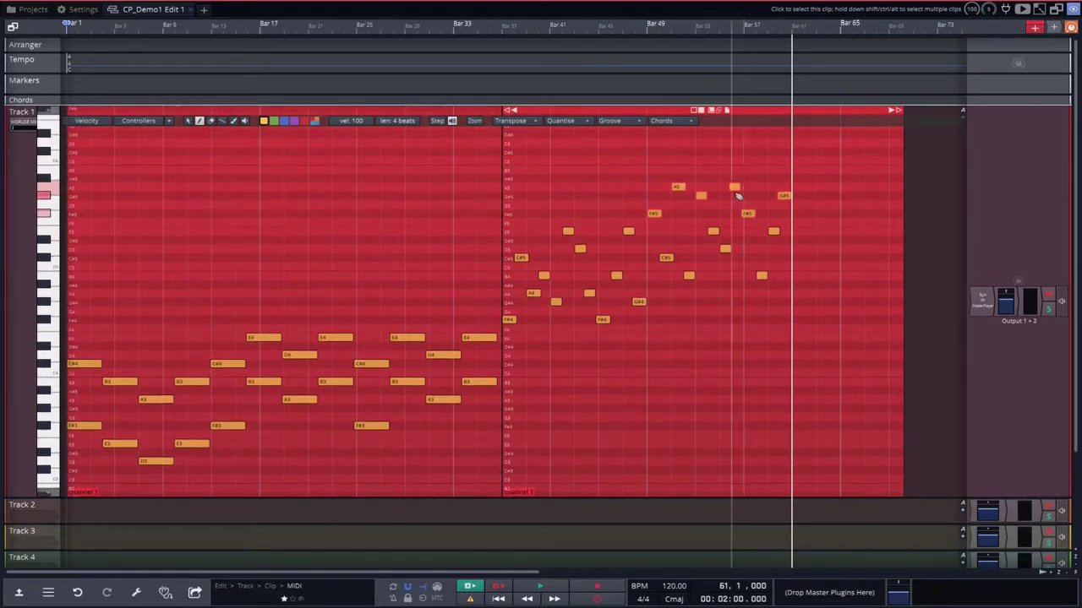
- Move the arpeggiated clip over the bass clip so that it starts at bar 13, and play the part from the beginning
left_click_drag(765, 110, 361, 142)
key("Home")
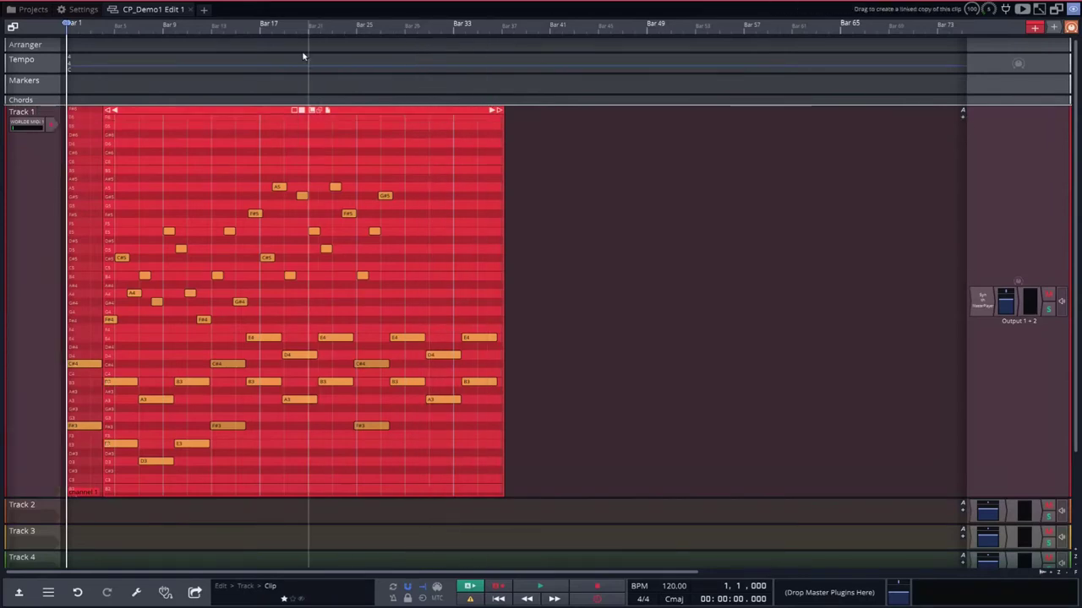
left_click_drag(234, 112, 348, 120)
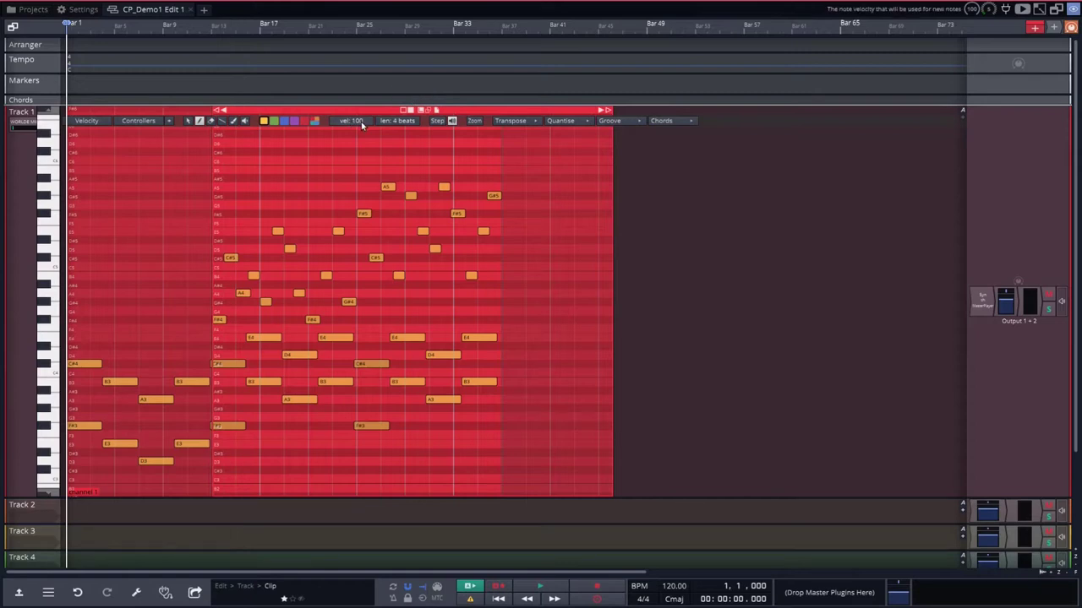
key("space")
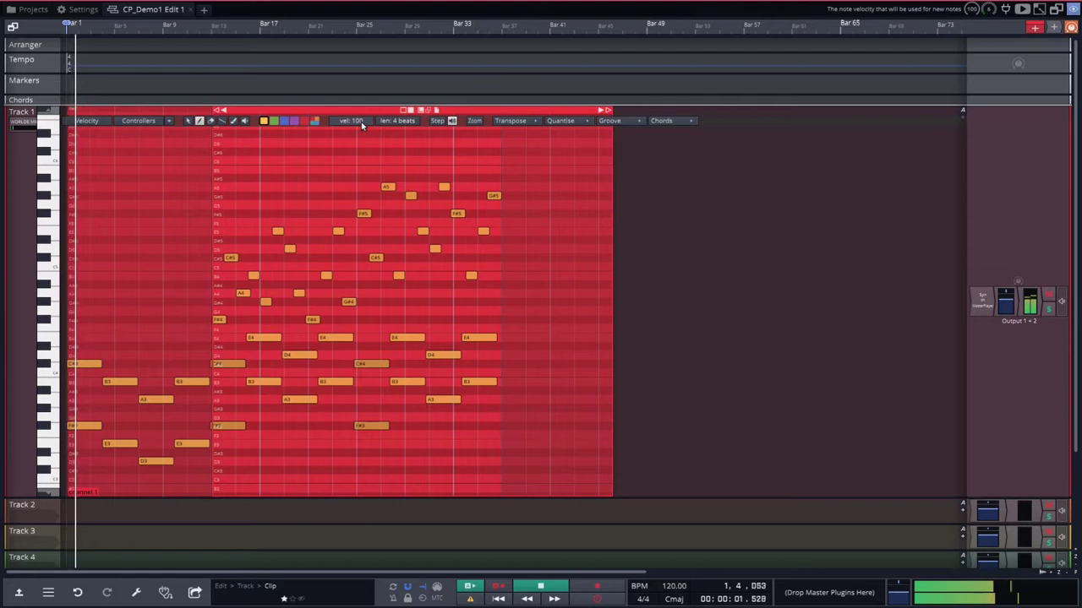